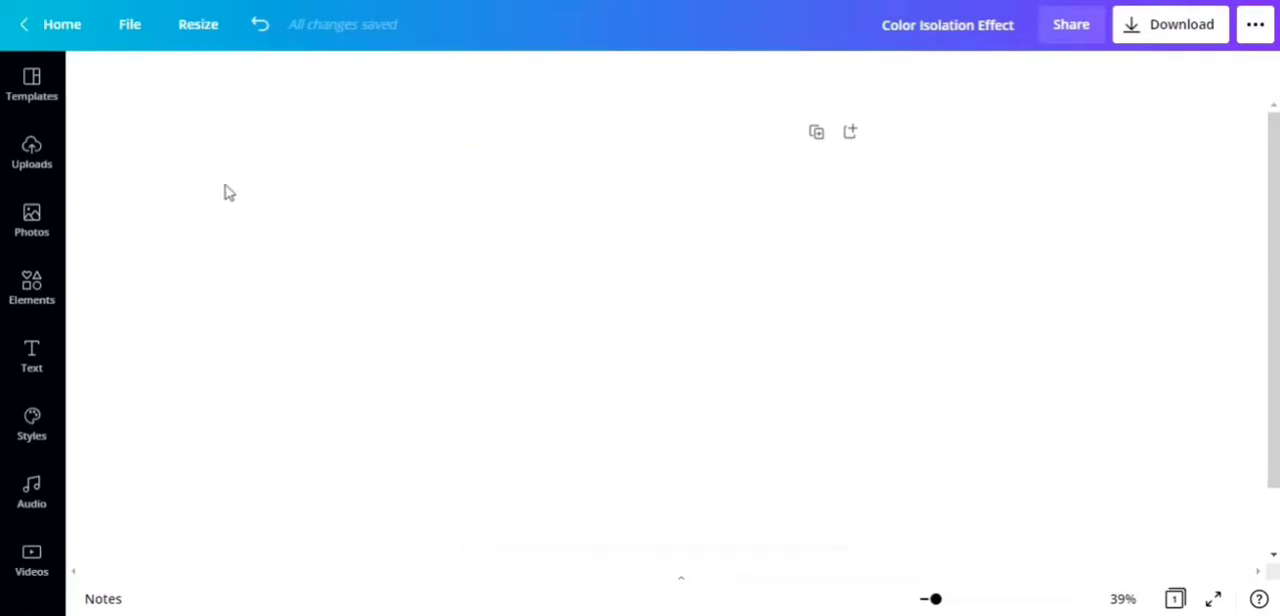
Step: Add the recently used photo of the man sitting on the road to the page, and place a duplicate beside it
{"action": "left_click", "coordinate": [38, 219]}
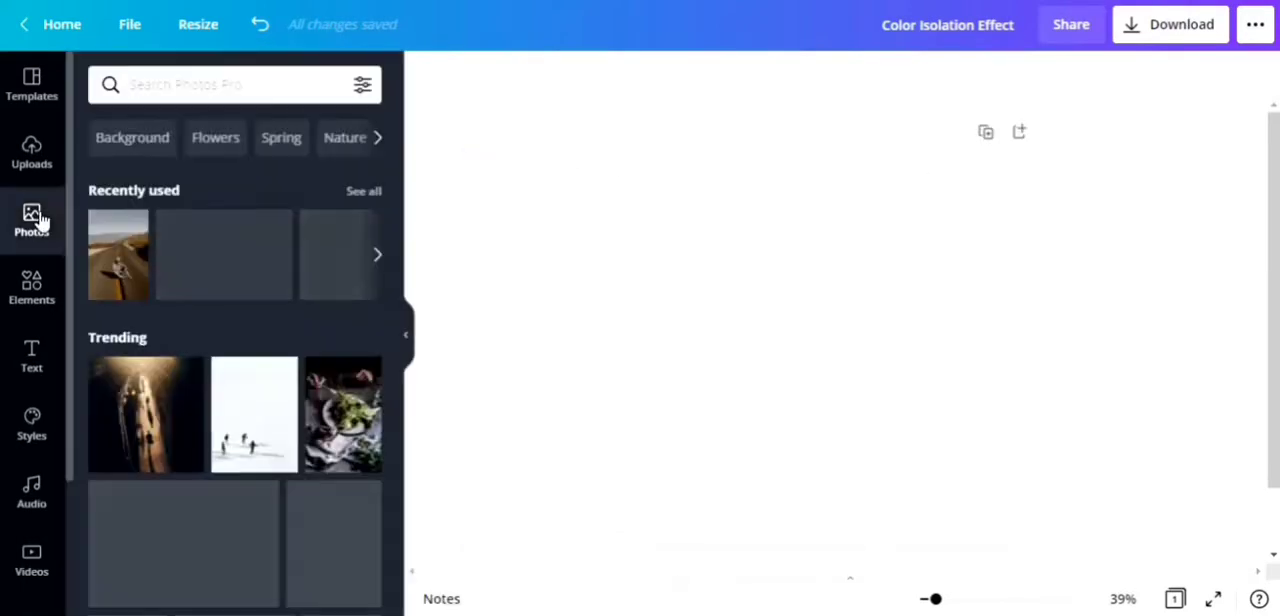
{"action": "left_click", "coordinate": [118, 266]}
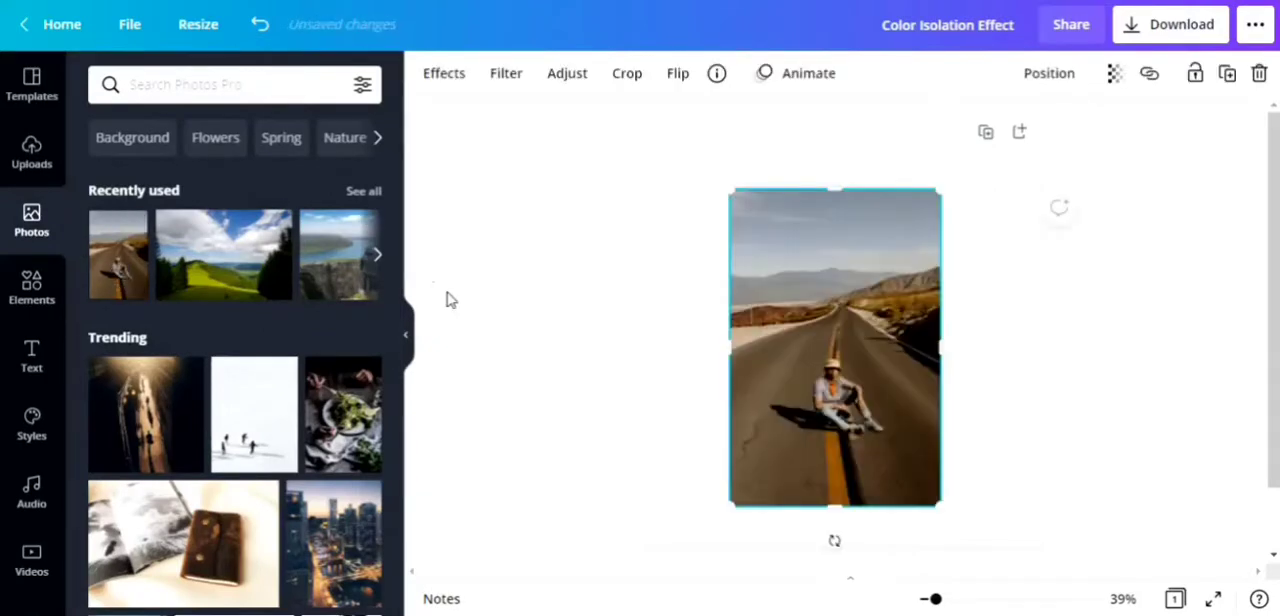
{"action": "left_click", "coordinate": [409, 343]}
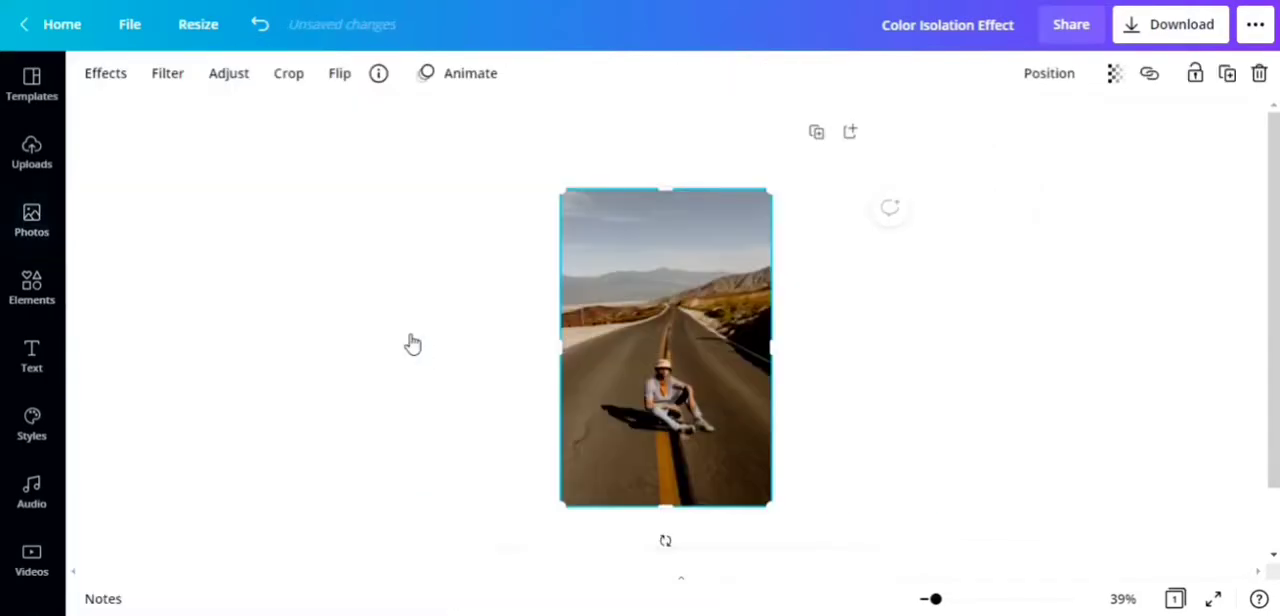
{"action": "left_click_drag", "start_coordinate": [663, 331], "coordinate": [591, 320]}
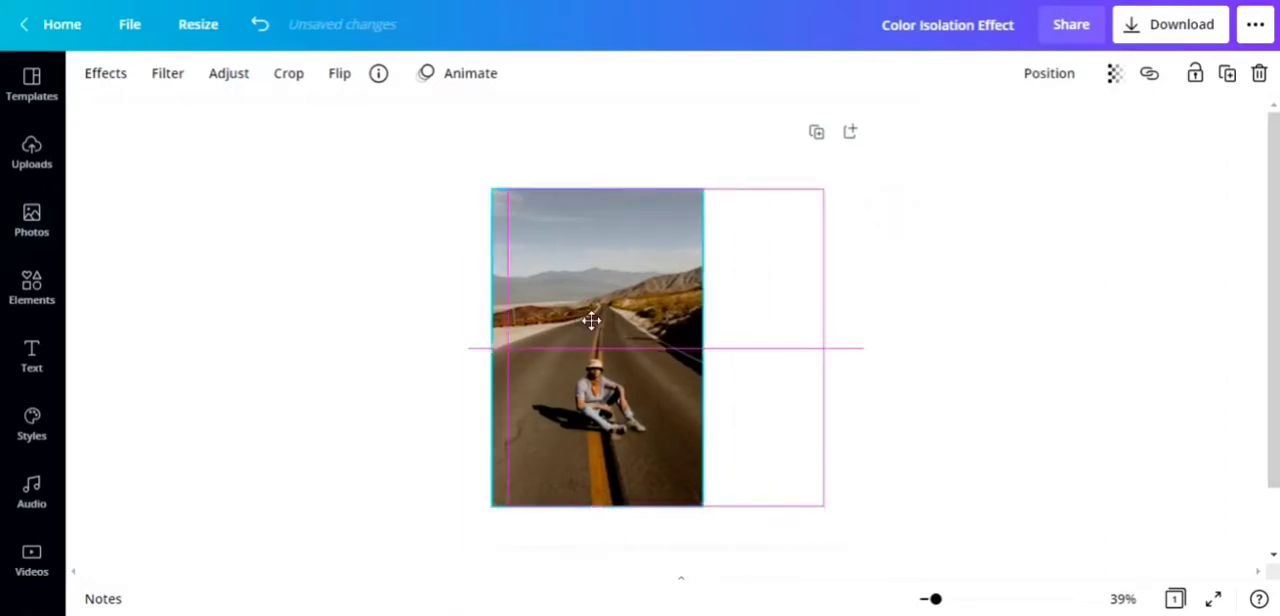
{"action": "left_click", "coordinate": [1227, 73]}
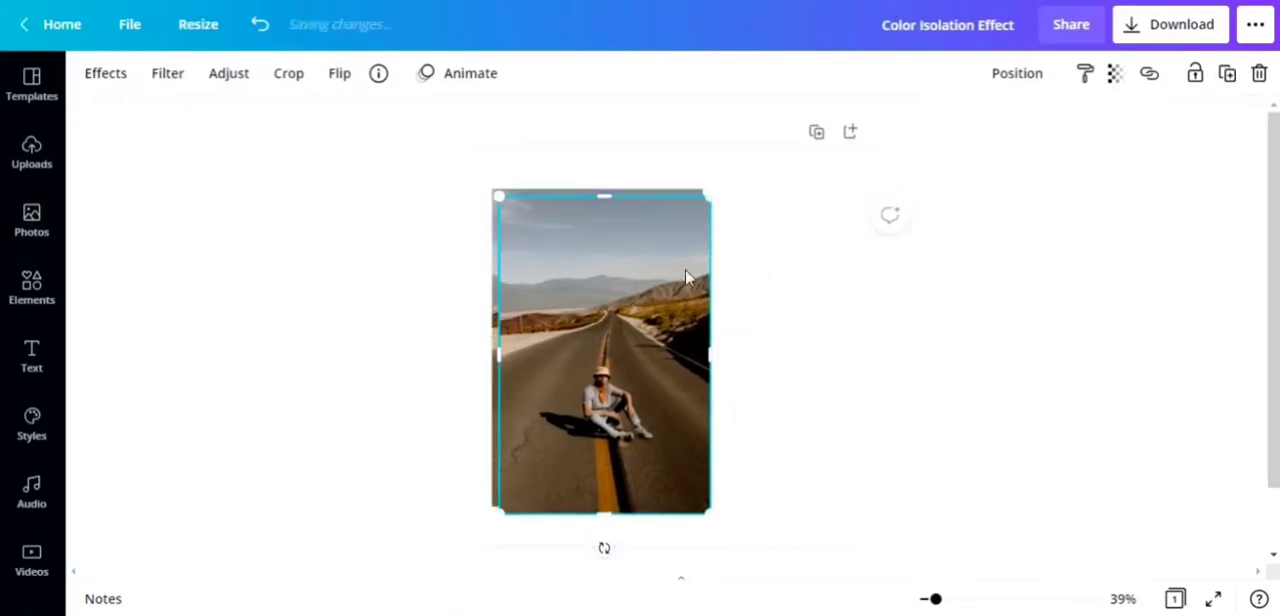
{"action": "left_click_drag", "start_coordinate": [566, 303], "coordinate": [694, 289]}
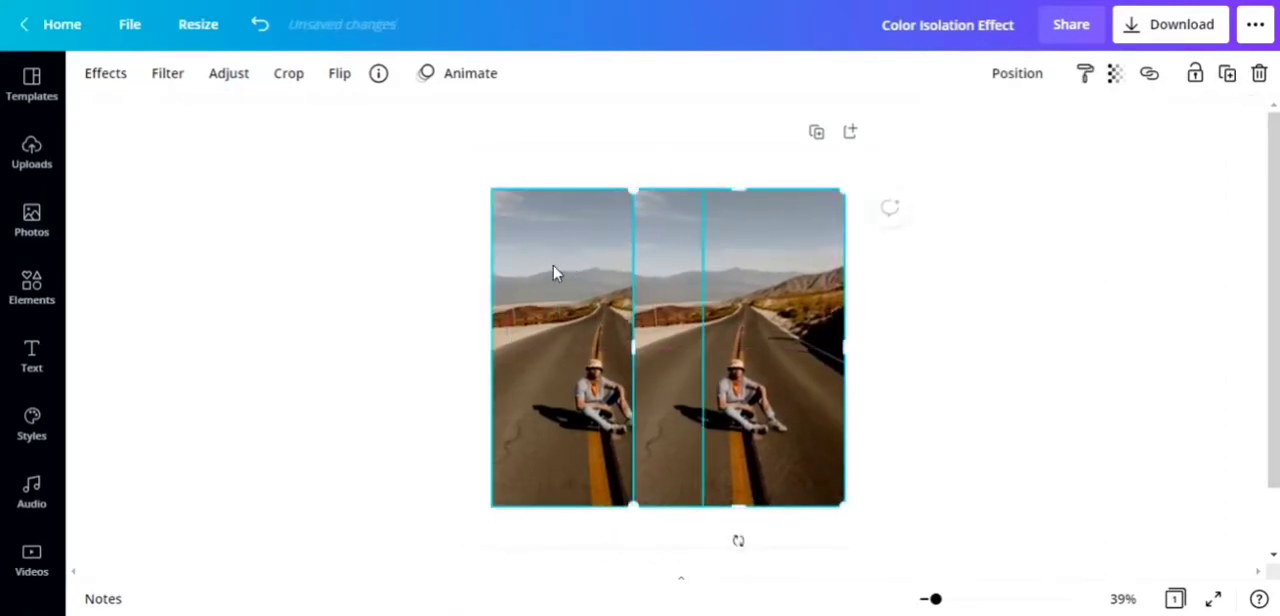
Step: Set the original road photo as the page's background image
{"action": "left_click", "coordinate": [550, 268]}
{"action": "right_click", "coordinate": [548, 268]}
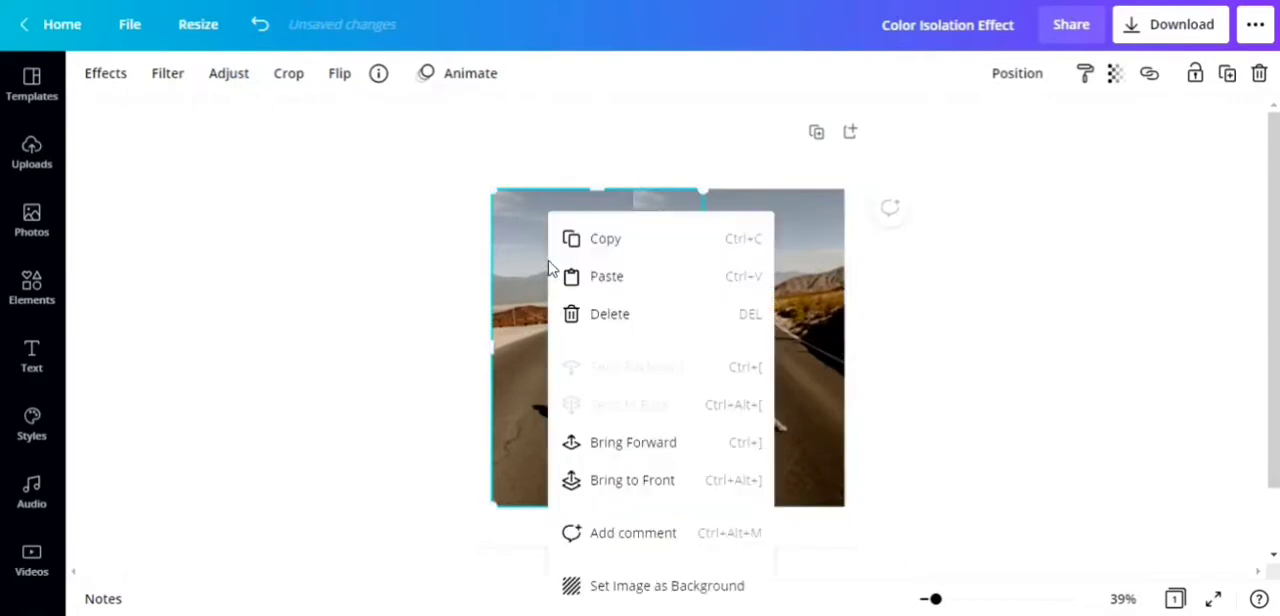
{"action": "left_click", "coordinate": [631, 586]}
Step: Move the remaining foreground photo to the middle of the page and remove its background with Background Remover
{"action": "left_click", "coordinate": [713, 382]}
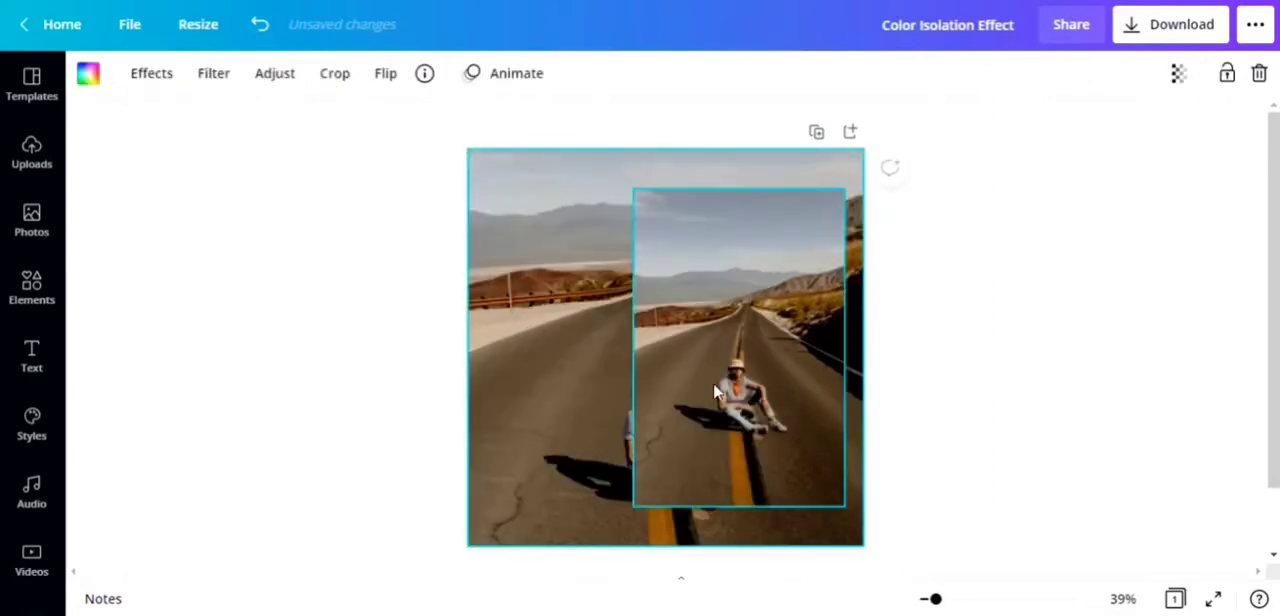
{"action": "left_click_drag", "start_coordinate": [713, 382], "coordinate": [656, 394]}
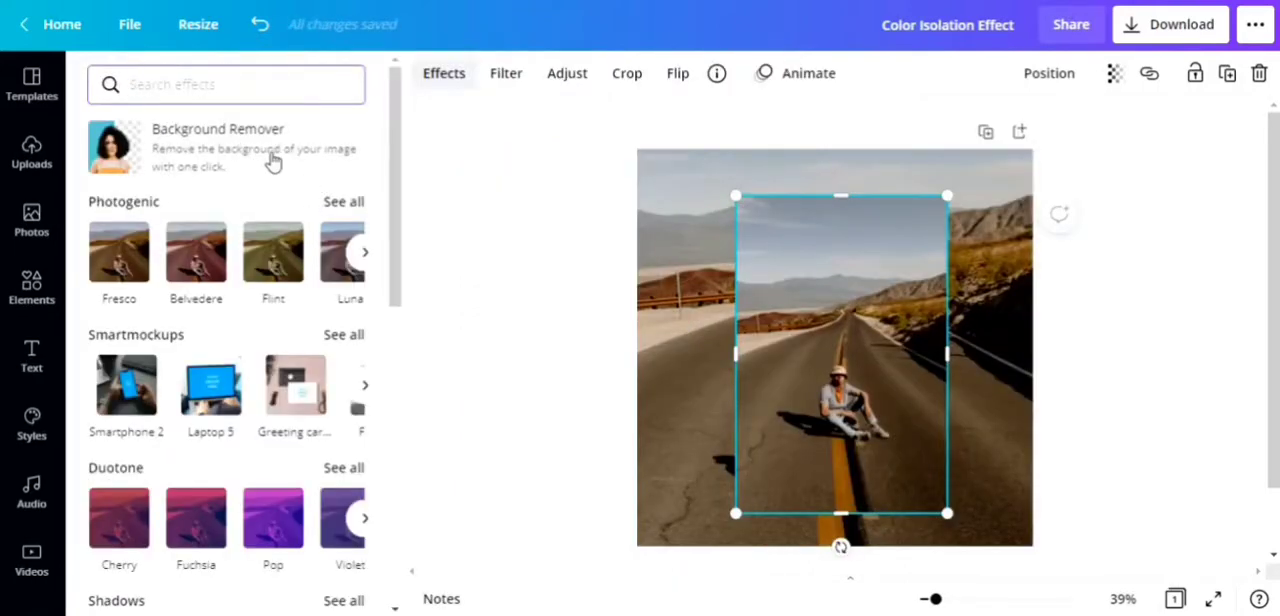
{"action": "left_click", "coordinate": [271, 160]}
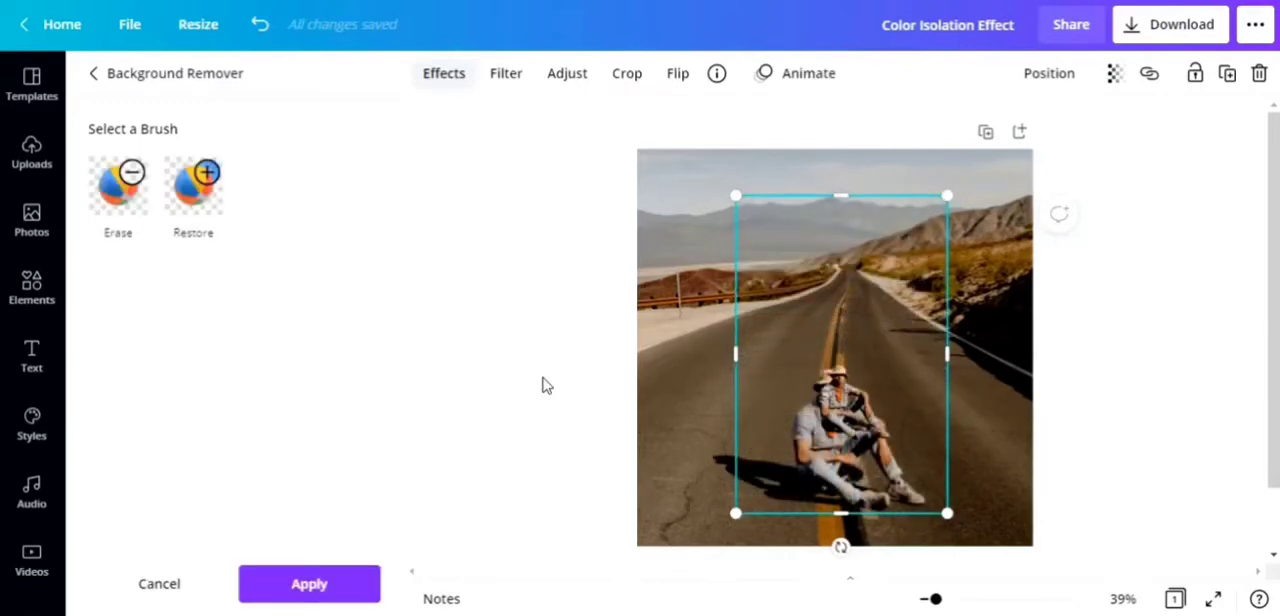
{"action": "left_click", "coordinate": [292, 585]}
{"action": "left_click", "coordinate": [287, 588]}
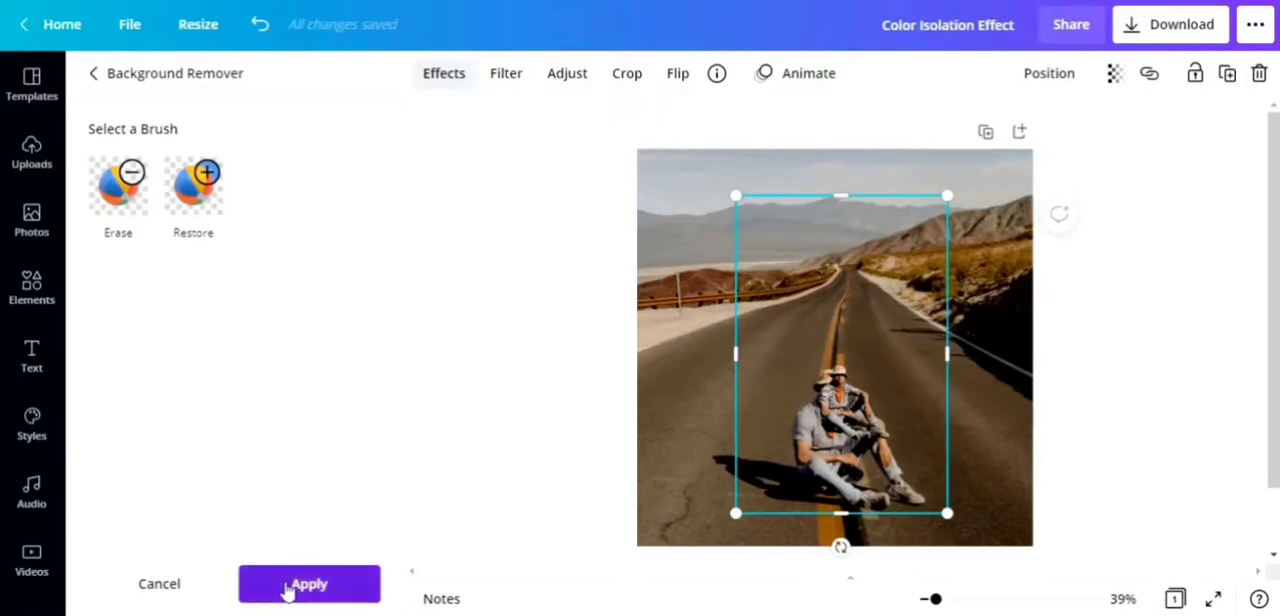
{"action": "left_click", "coordinate": [414, 335]}
Step: Crop the cutout closely around the man on all four sides and move it over the man in the background
{"action": "left_click_drag", "start_coordinate": [670, 390], "coordinate": [663, 291]}
{"action": "left_click_drag", "start_coordinate": [670, 103], "coordinate": [686, 264]}
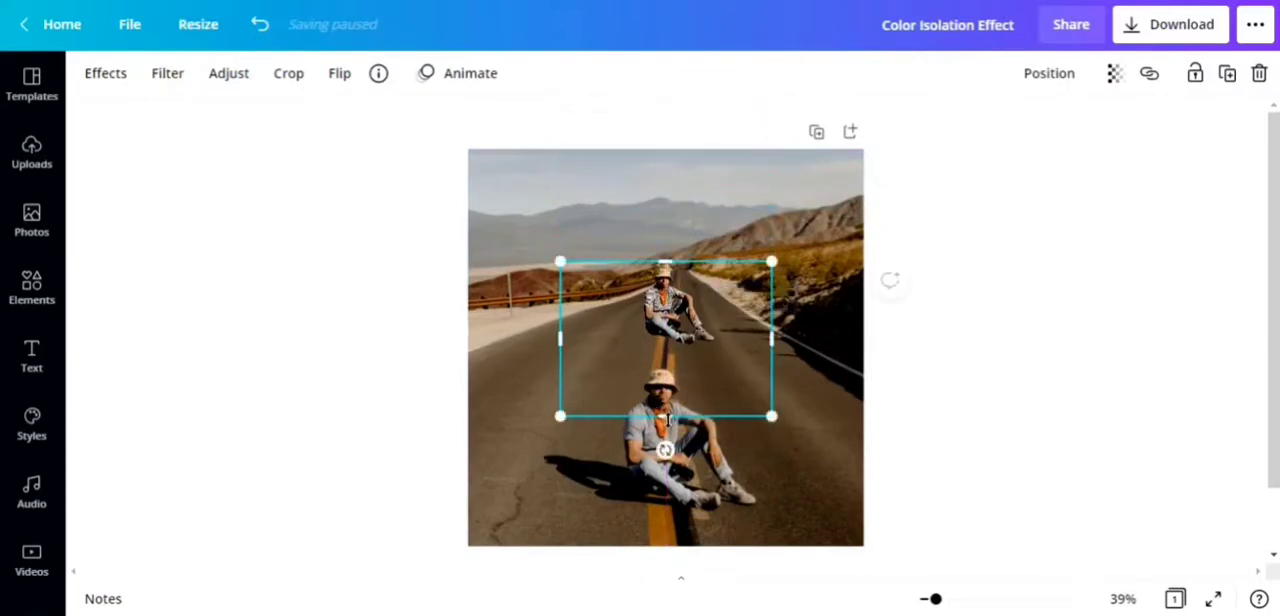
{"action": "left_click_drag", "start_coordinate": [666, 416], "coordinate": [666, 347]}
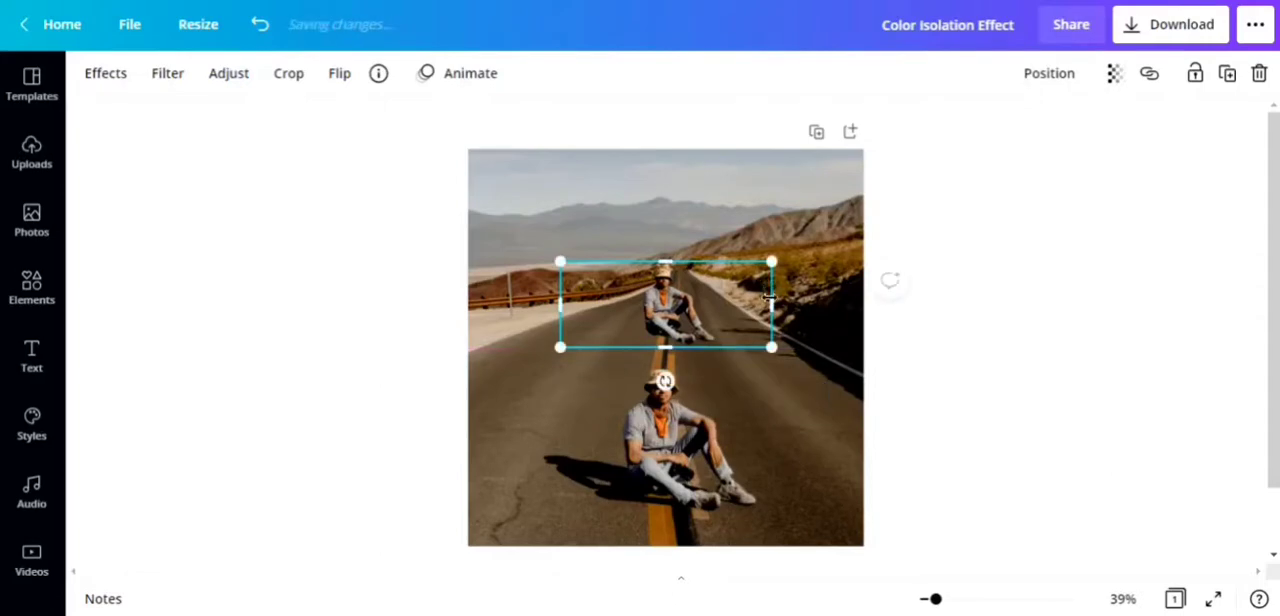
{"action": "left_click_drag", "start_coordinate": [769, 297], "coordinate": [715, 304]}
{"action": "left_click_drag", "start_coordinate": [560, 304], "coordinate": [671, 456]}
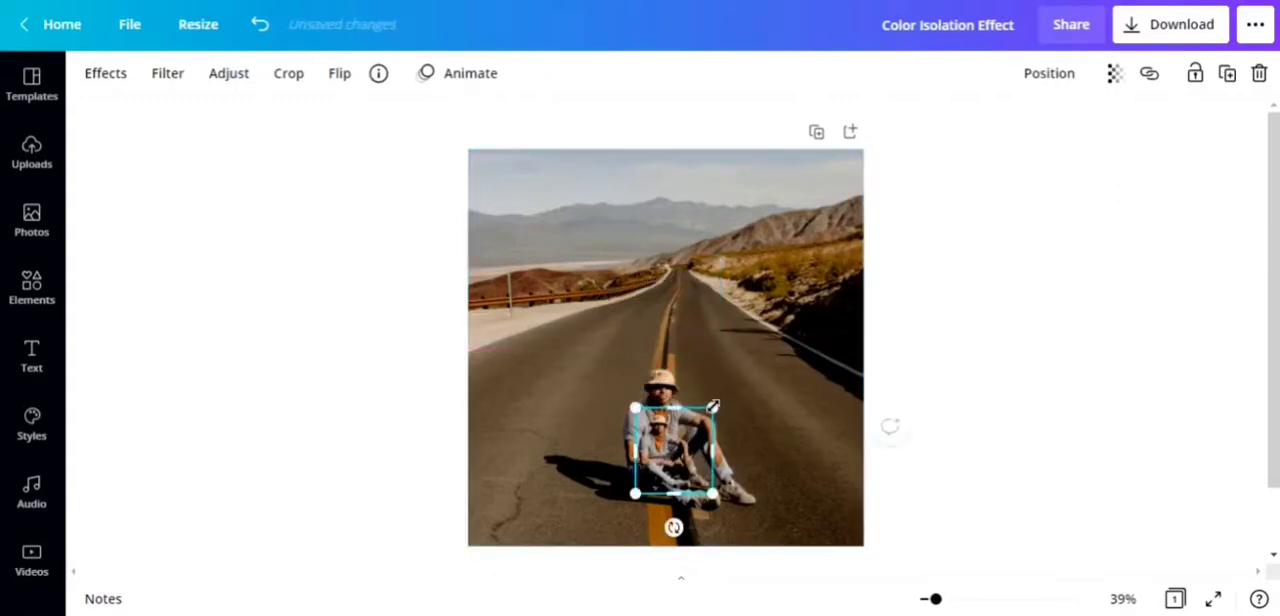
Step: Enlarge the cutout to about 385 × 432 so it matches the size of the man in the background photo
{"action": "left_click_drag", "start_coordinate": [937, 600], "coordinate": [957, 600]}
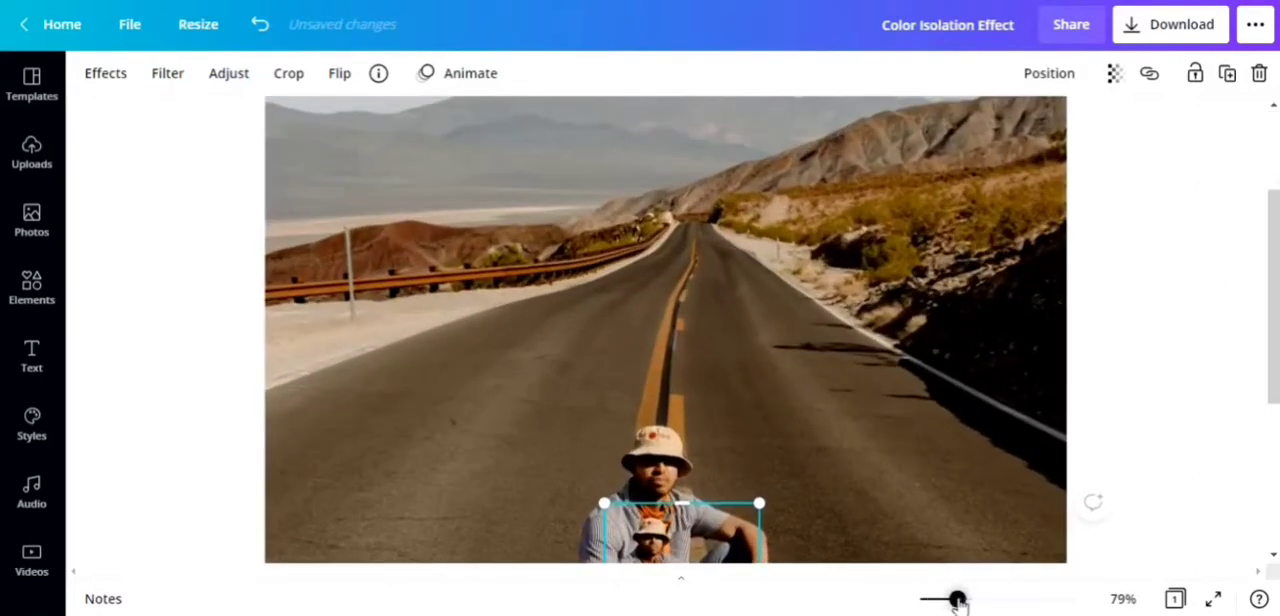
{"action": "scroll", "coordinate": [846, 451], "scroll_direction": "down", "scroll_amount": 5}
{"action": "scroll", "coordinate": [836, 405], "scroll_direction": "up", "scroll_amount": 2}
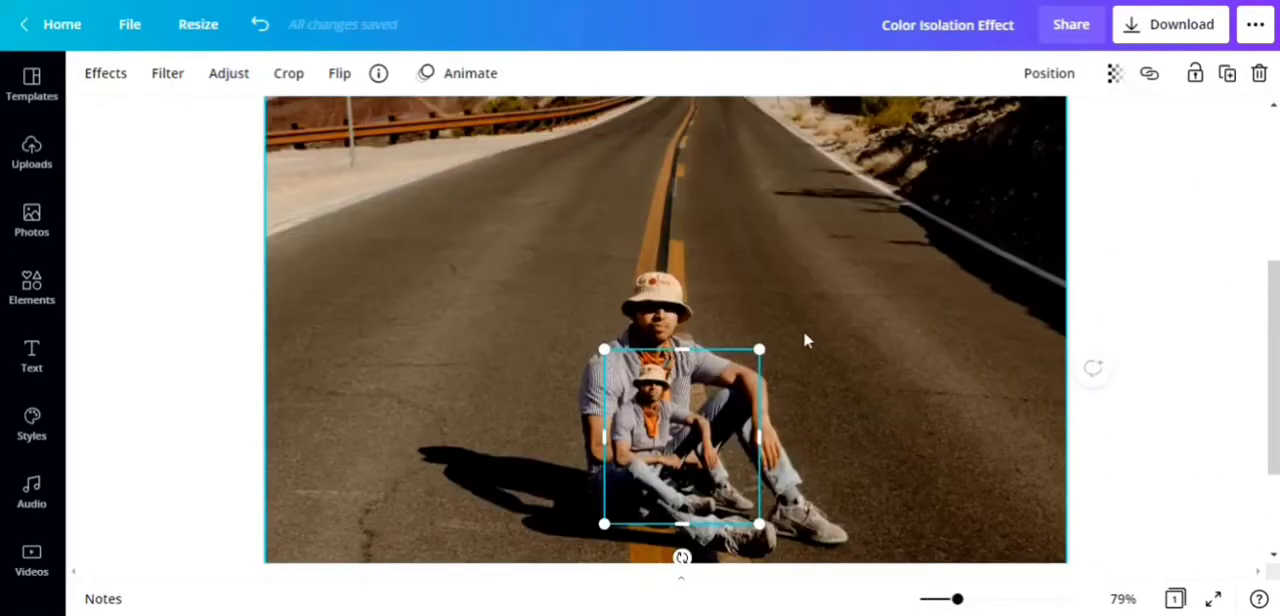
{"action": "left_click_drag", "start_coordinate": [760, 349], "coordinate": [880, 268]}
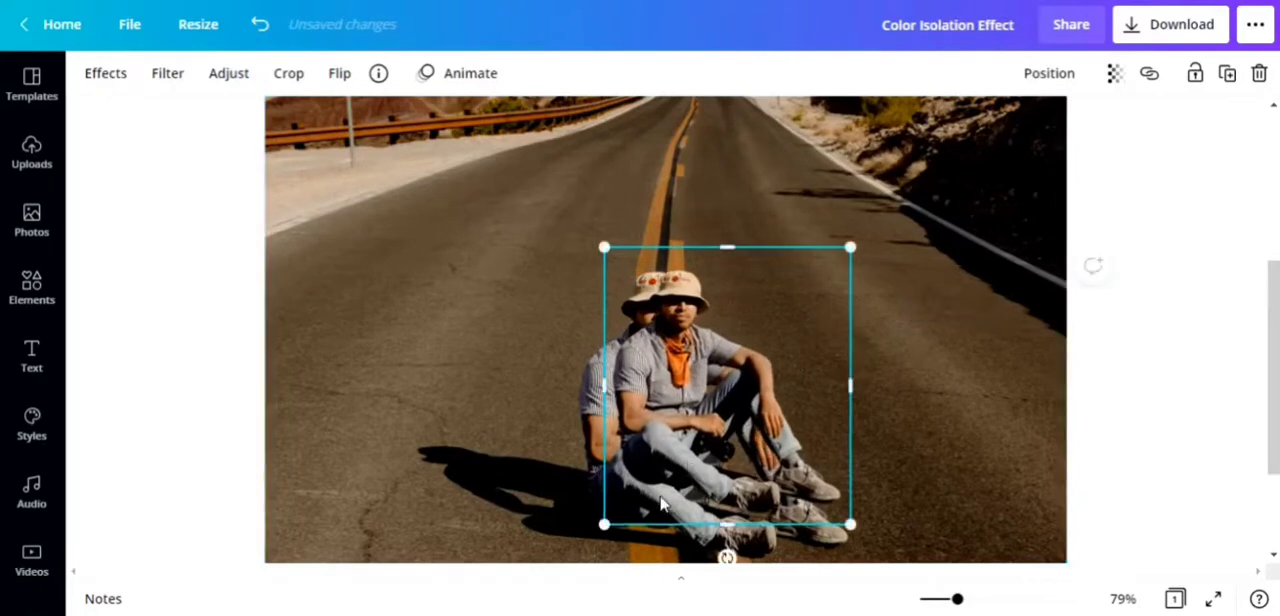
{"action": "left_click_drag", "start_coordinate": [617, 520], "coordinate": [554, 548]}
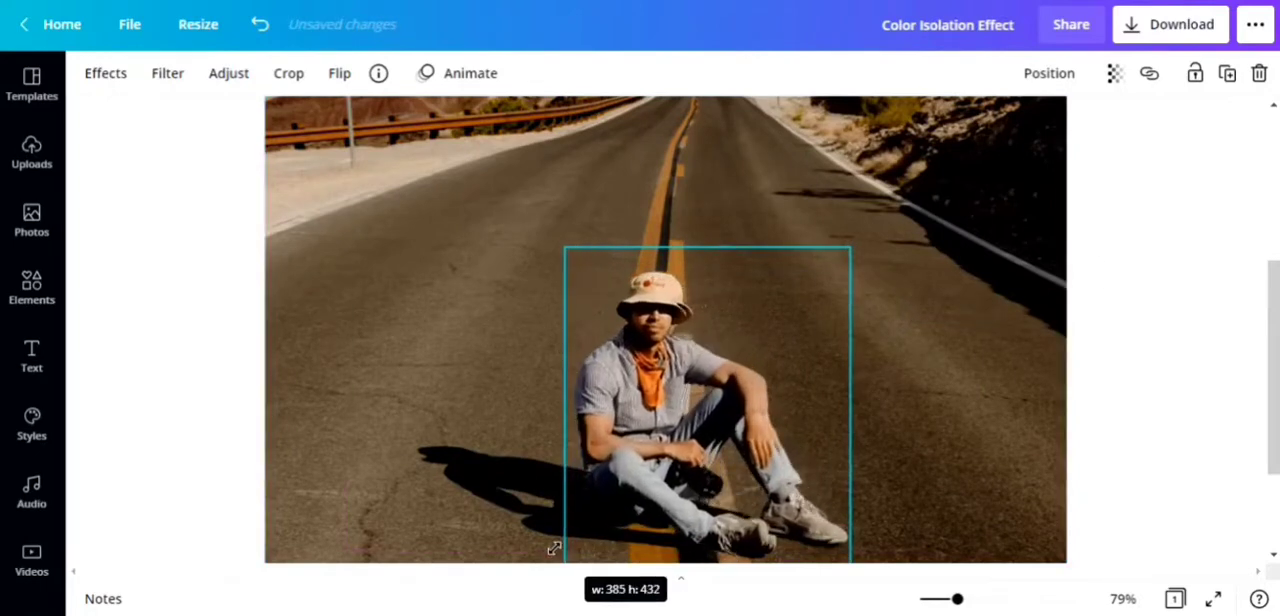
Step: Nudge and slightly resize the cutout until it lines up exactly with the man in the background, and deselect it
{"action": "key", "text": "Right"}
{"action": "key", "text": "Right"}
{"action": "key", "text": "Right"}
{"action": "key", "text": "Right"}
{"action": "key", "text": "Right"}
{"action": "key", "text": "Right"}
{"action": "key", "text": "Right"}
{"action": "key", "text": "Right"}
{"action": "key", "text": "Right"}
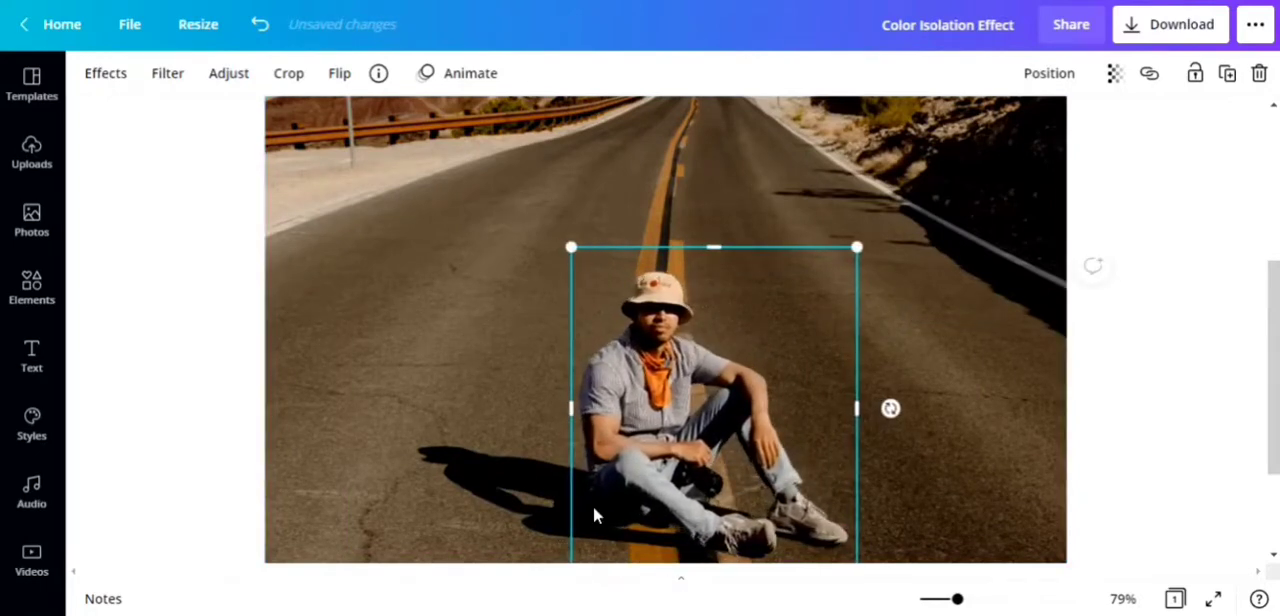
{"action": "key", "text": "Left"}
{"action": "key", "text": "Left"}
{"action": "key", "text": "Up"}
{"action": "key", "text": "Up"}
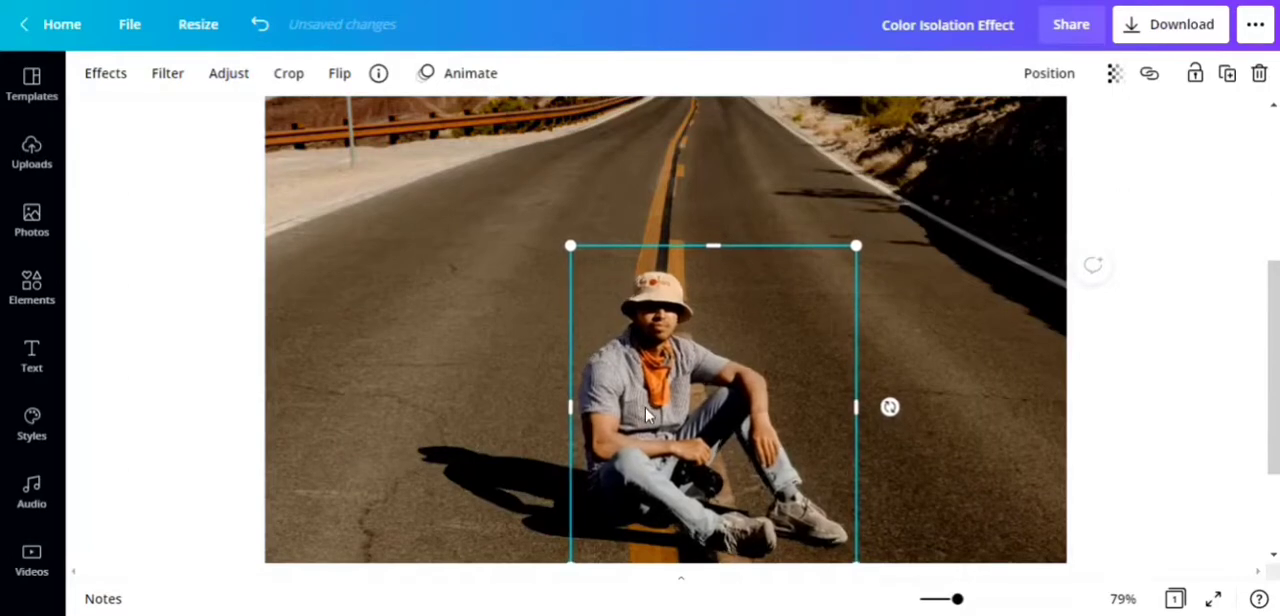
{"action": "key", "text": "Down"}
{"action": "key", "text": "Down"}
{"action": "key", "text": "Down"}
{"action": "key", "text": "Right"}
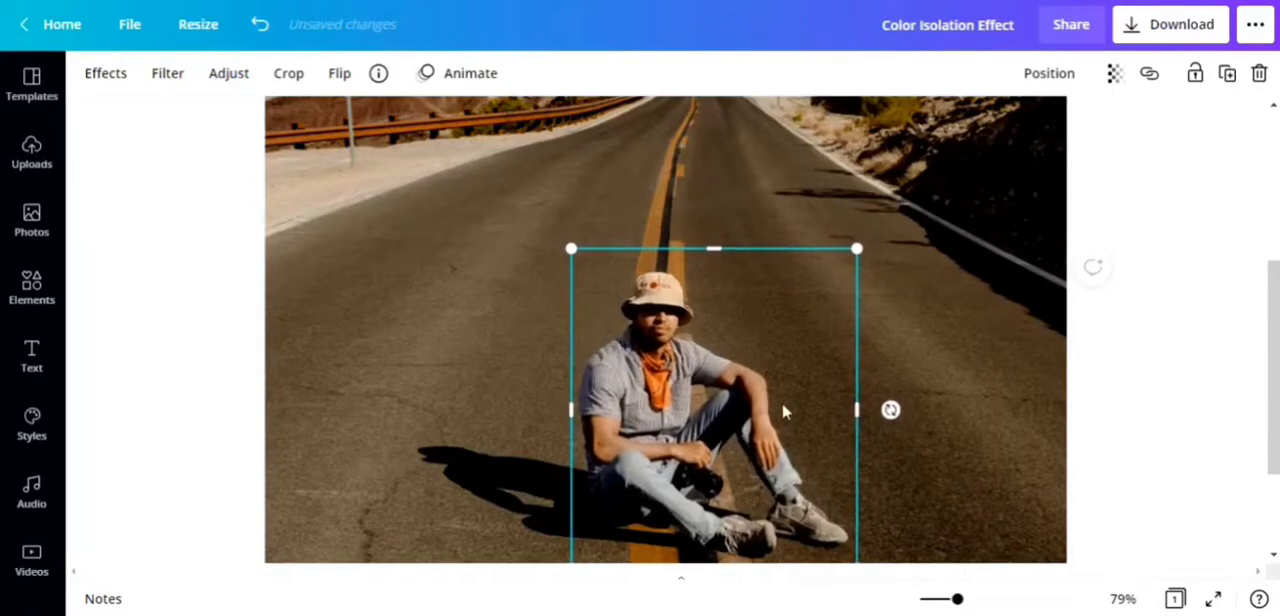
{"action": "left_click_drag", "start_coordinate": [571, 249], "coordinate": [568, 244]}
{"action": "scroll", "coordinate": [976, 350], "scroll_direction": "up", "scroll_amount": 2}
{"action": "scroll", "coordinate": [851, 363], "scroll_direction": "down", "scroll_amount": 4}
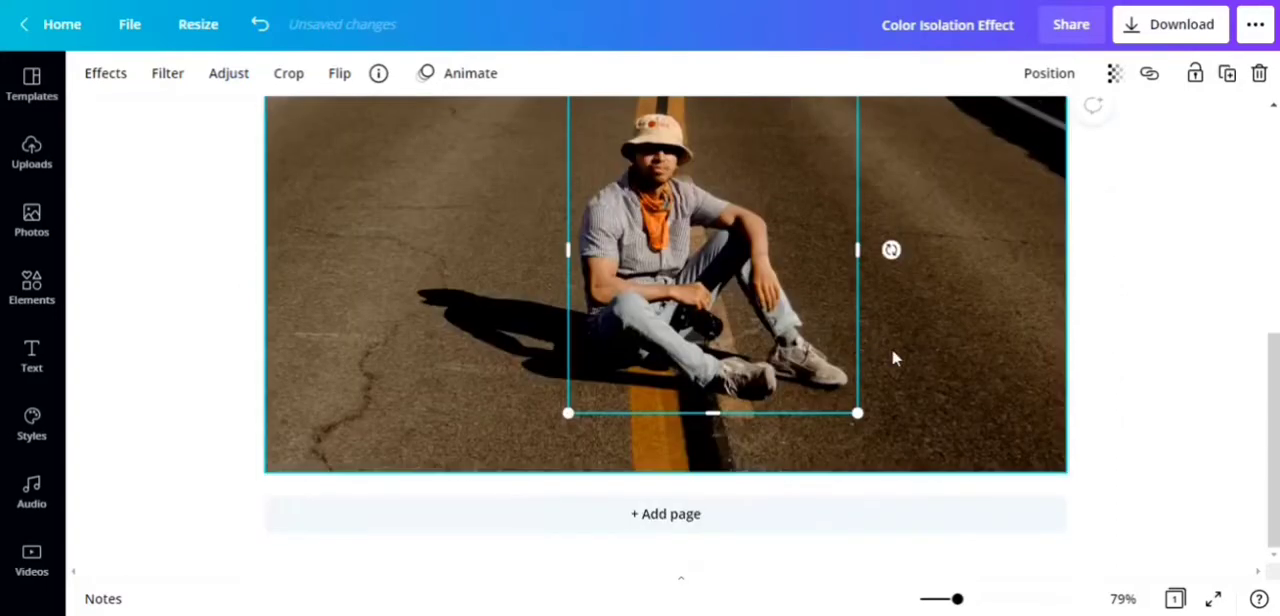
{"action": "left_click", "coordinate": [1105, 353]}
Step: Try the Street filter on the background photo, and apply the Greyscale filter instead
{"action": "left_click", "coordinate": [1122, 599]}
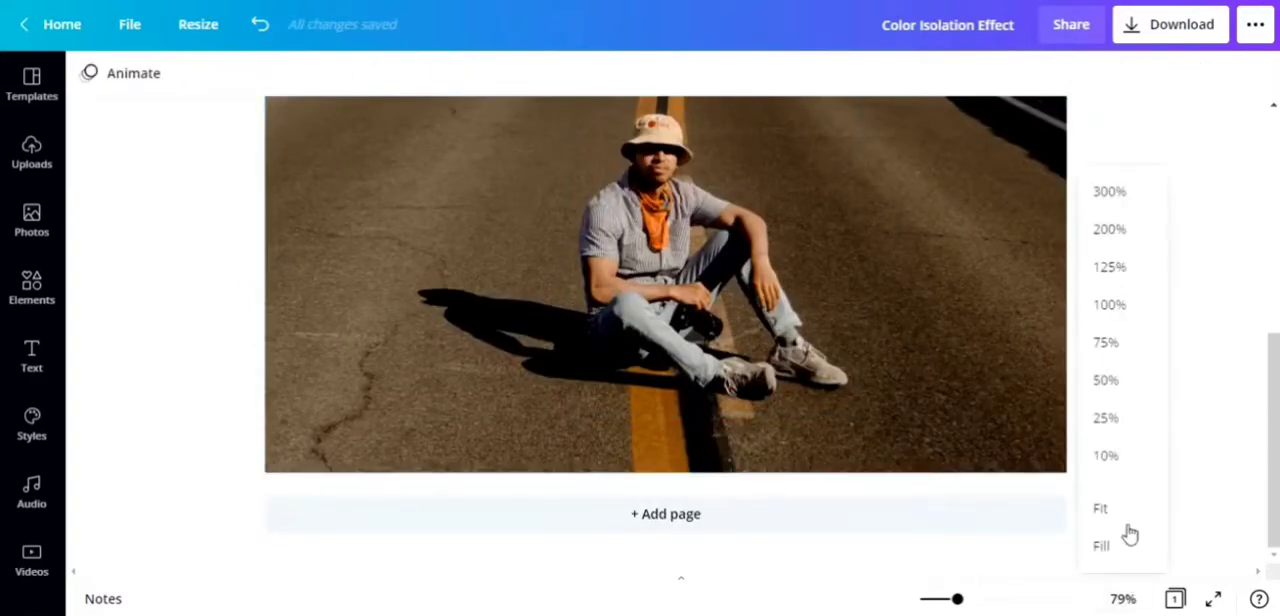
{"action": "left_click", "coordinate": [1104, 508]}
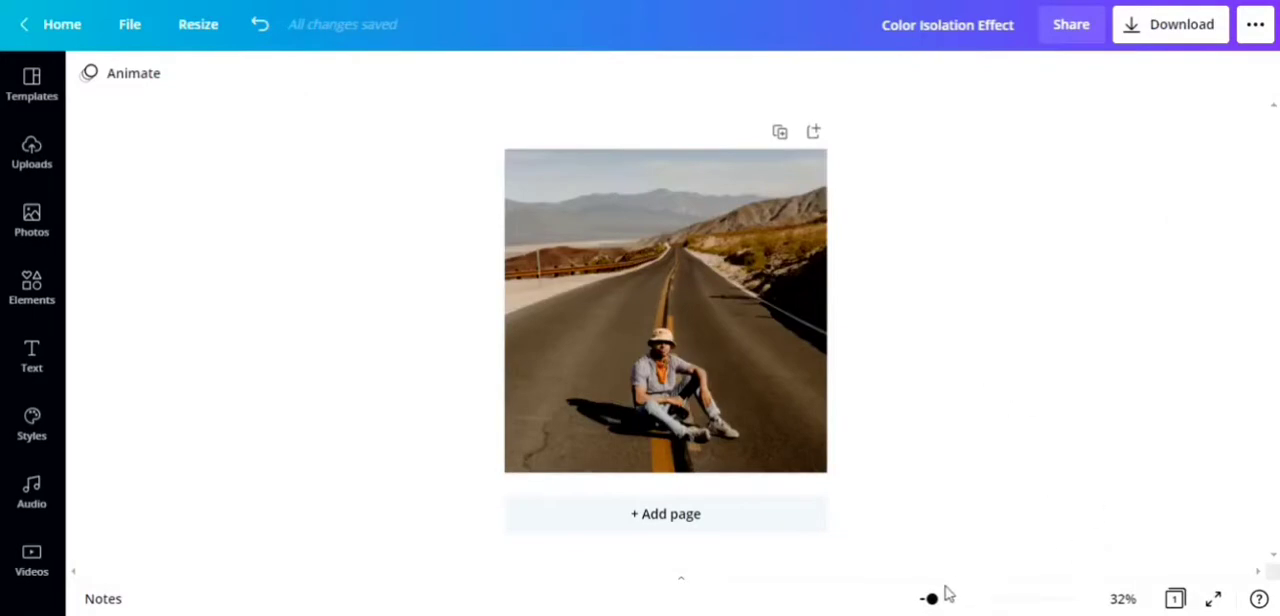
{"action": "left_click_drag", "start_coordinate": [931, 598], "coordinate": [932, 600]}
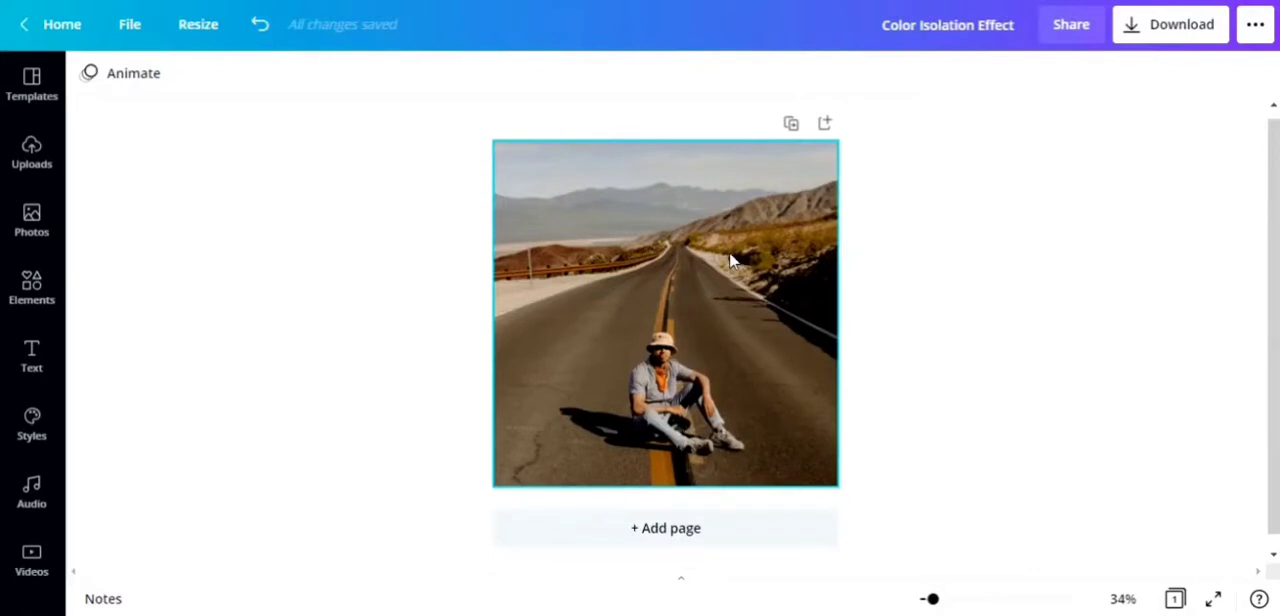
{"action": "left_click", "coordinate": [610, 208]}
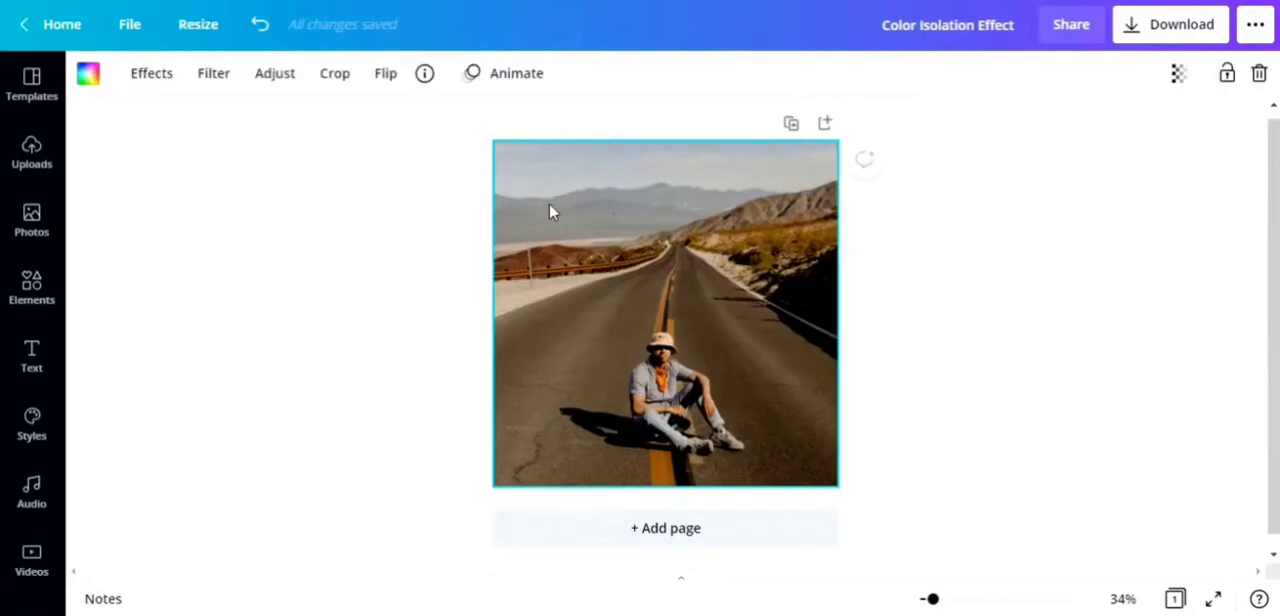
{"action": "left_click", "coordinate": [213, 74]}
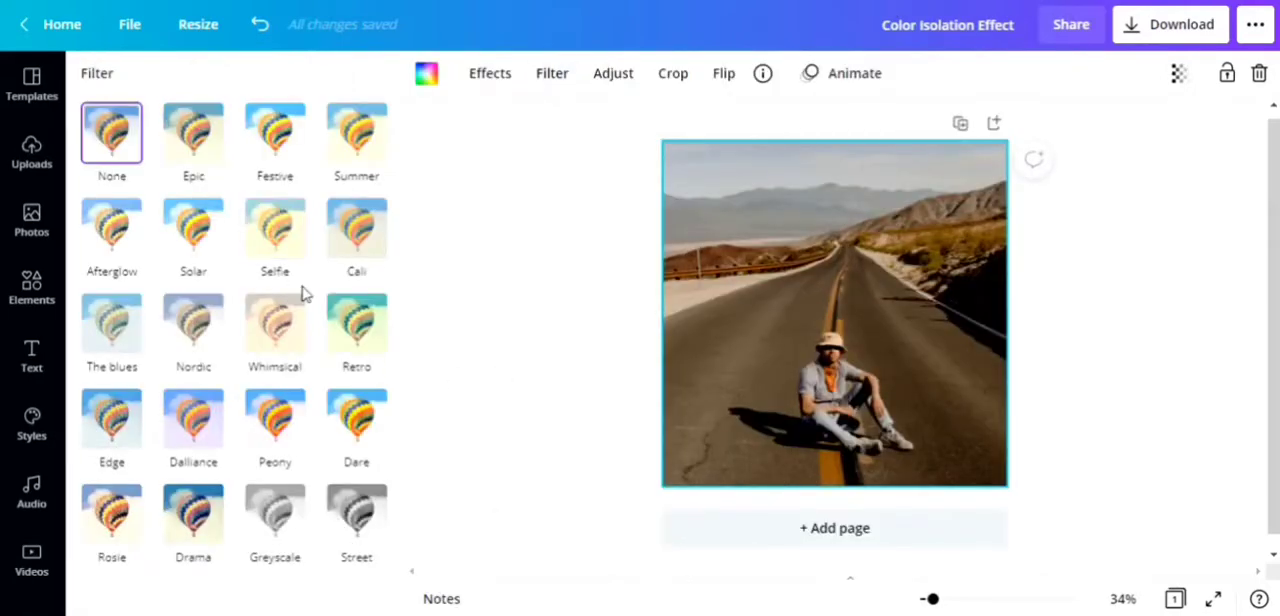
{"action": "left_click", "coordinate": [358, 508]}
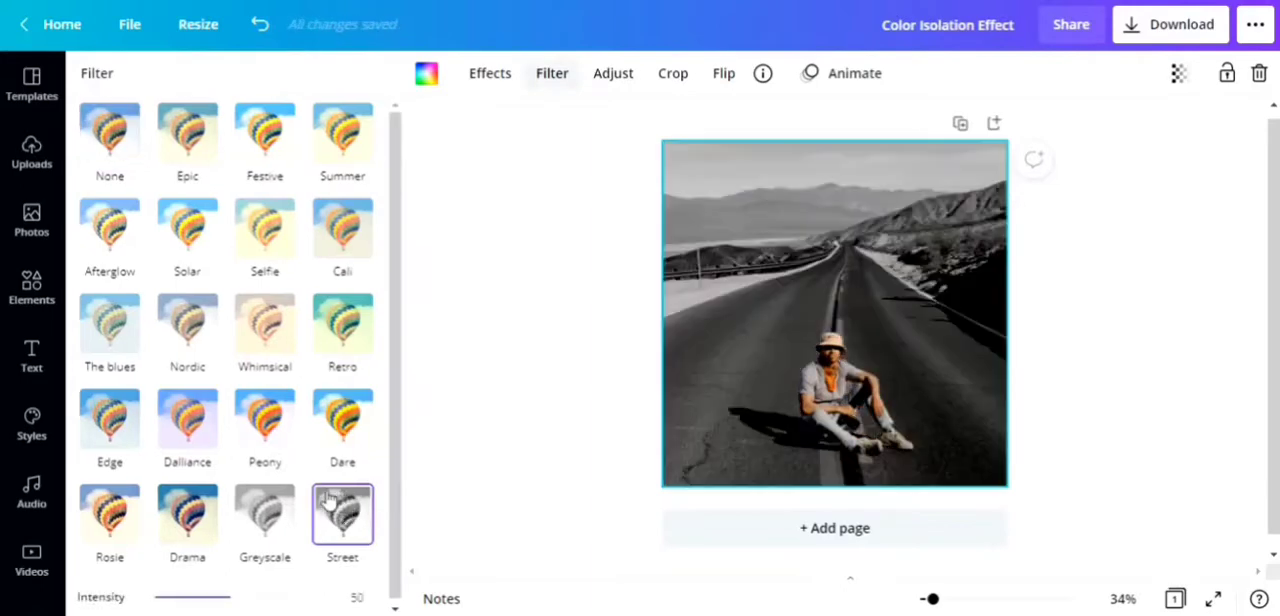
{"action": "left_click", "coordinate": [272, 520]}
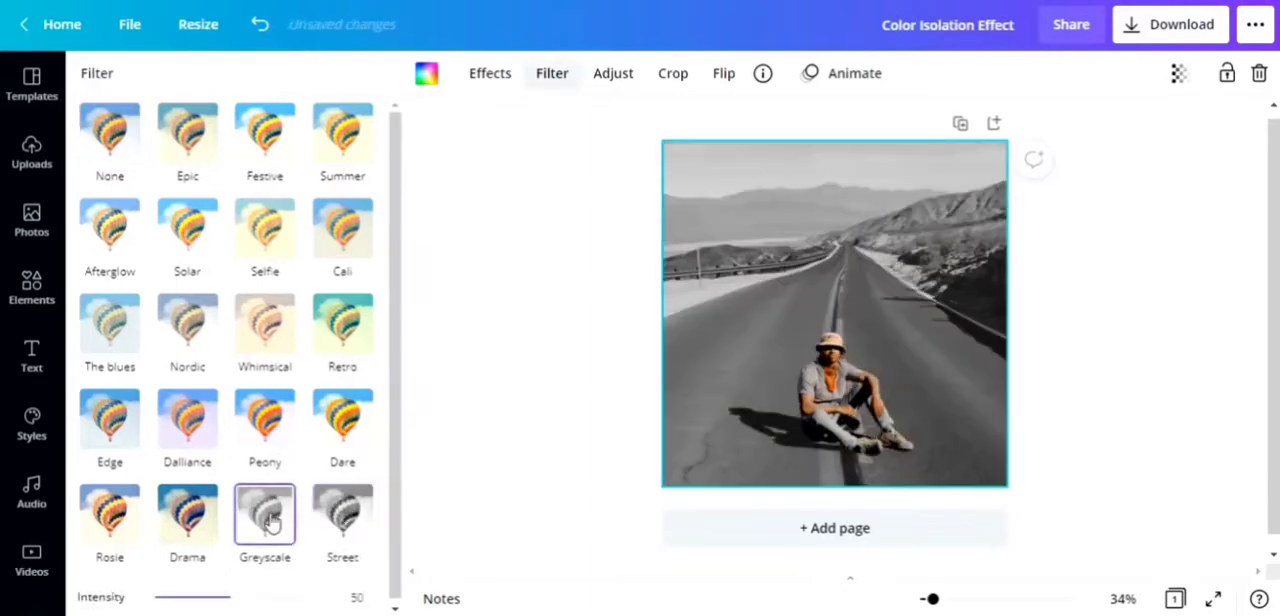
Step: Try the Dare, Cali, Summer, Festive, Edge and Rosie filters on the background photo, and return to Greyscale
{"action": "left_click", "coordinate": [352, 427]}
{"action": "left_click", "coordinate": [343, 218]}
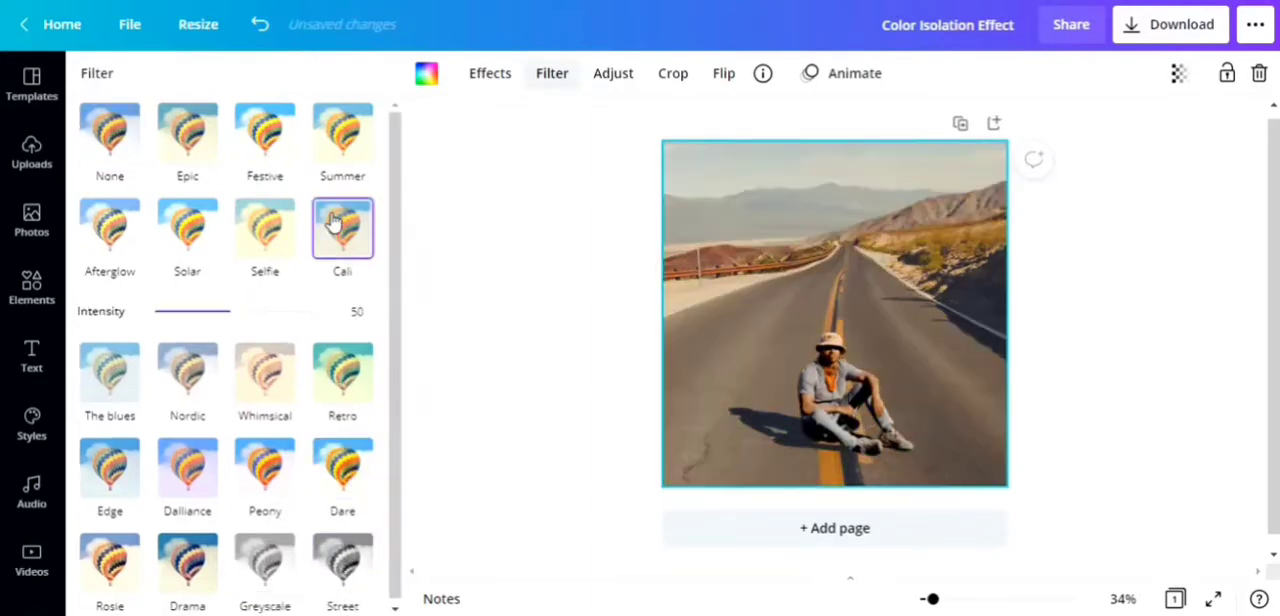
{"action": "left_click", "coordinate": [352, 145]}
{"action": "left_click", "coordinate": [272, 148]}
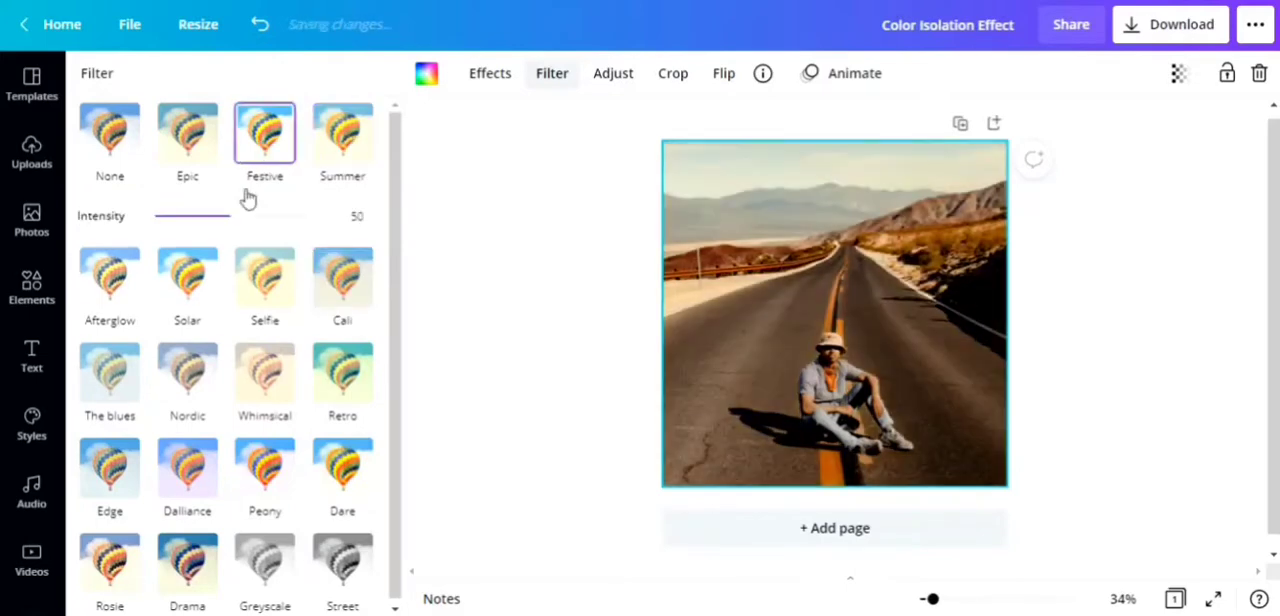
{"action": "left_click", "coordinate": [110, 468]}
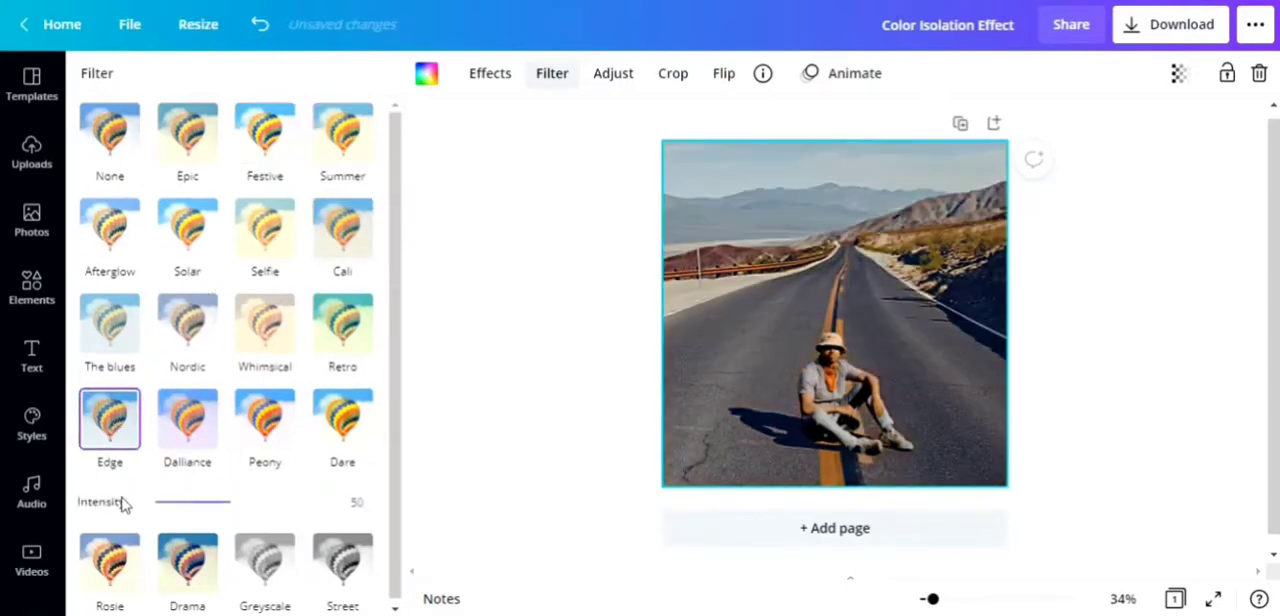
{"action": "left_click", "coordinate": [90, 565]}
{"action": "left_click", "coordinate": [270, 535]}
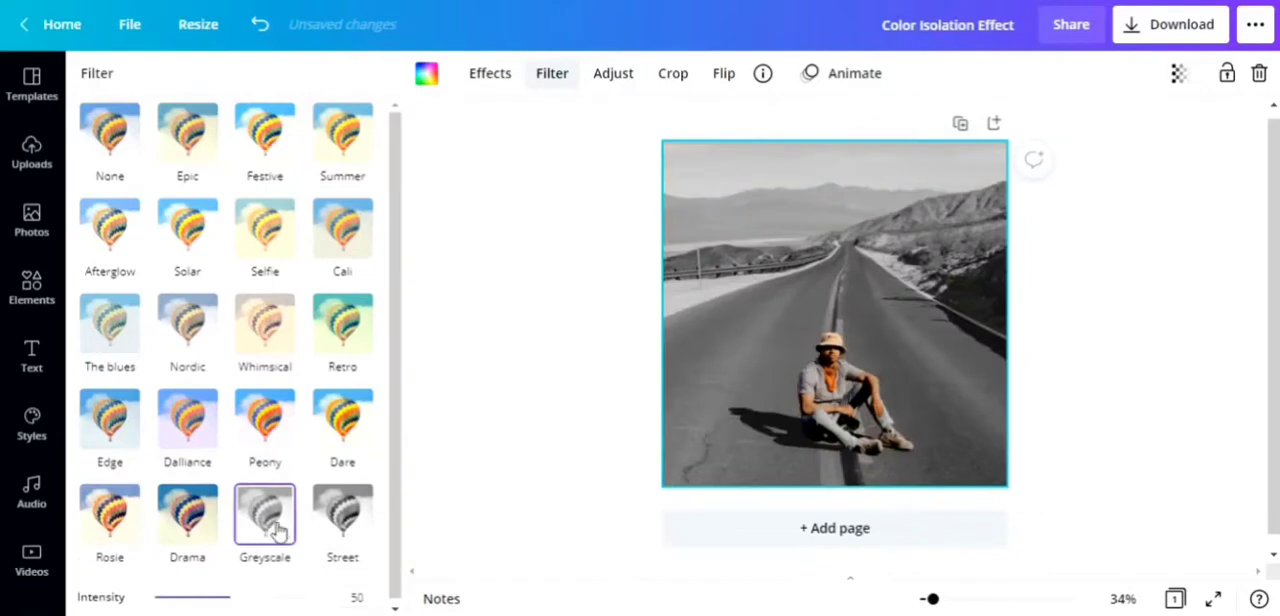
Step: Leave the background photo's filter options, lock the full-color cutout of the man in place, and deselect it
{"action": "left_click", "coordinate": [455, 325]}
{"action": "left_click", "coordinate": [426, 335]}
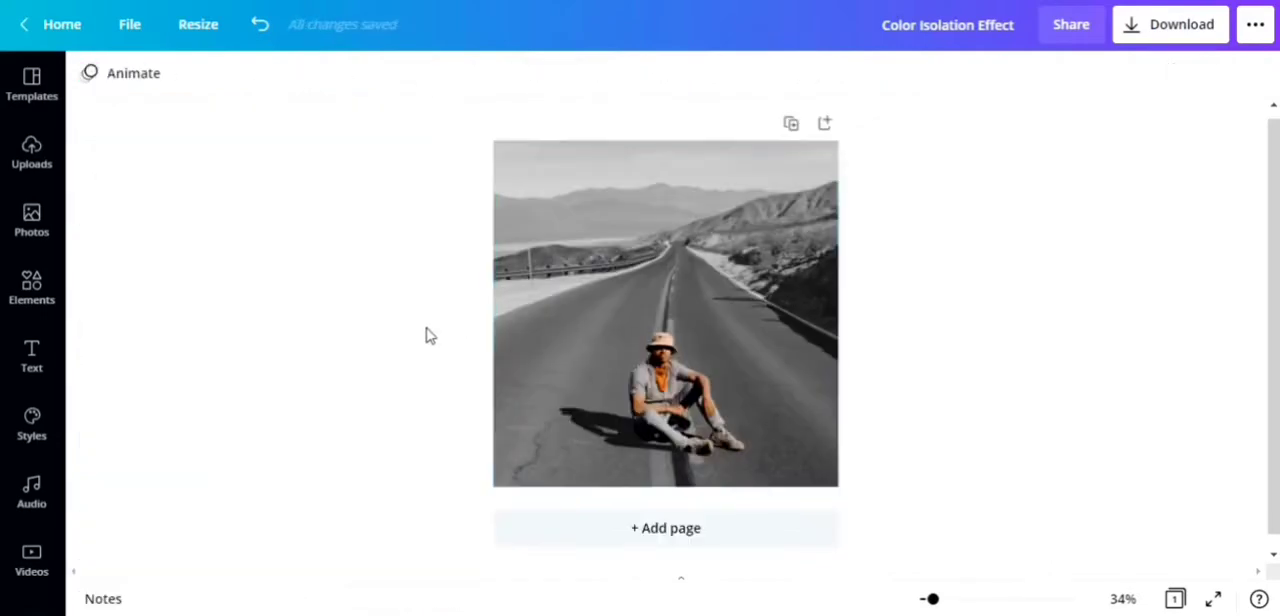
{"action": "left_click", "coordinate": [645, 392]}
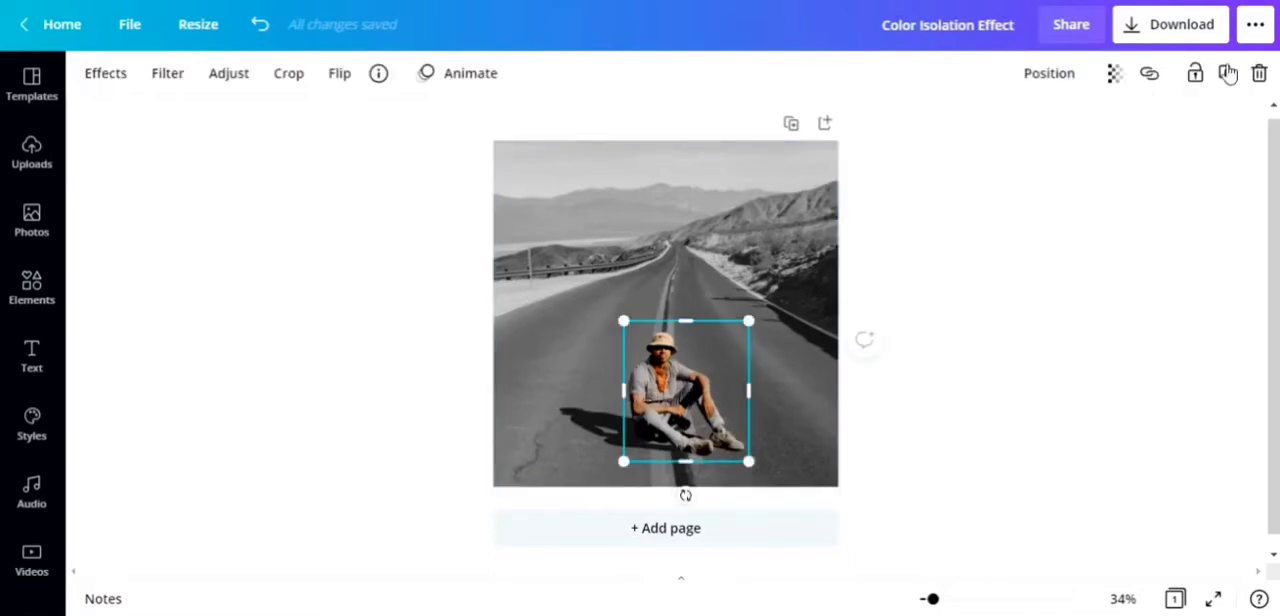
{"action": "left_click", "coordinate": [1190, 82]}
{"action": "left_click", "coordinate": [1070, 180]}
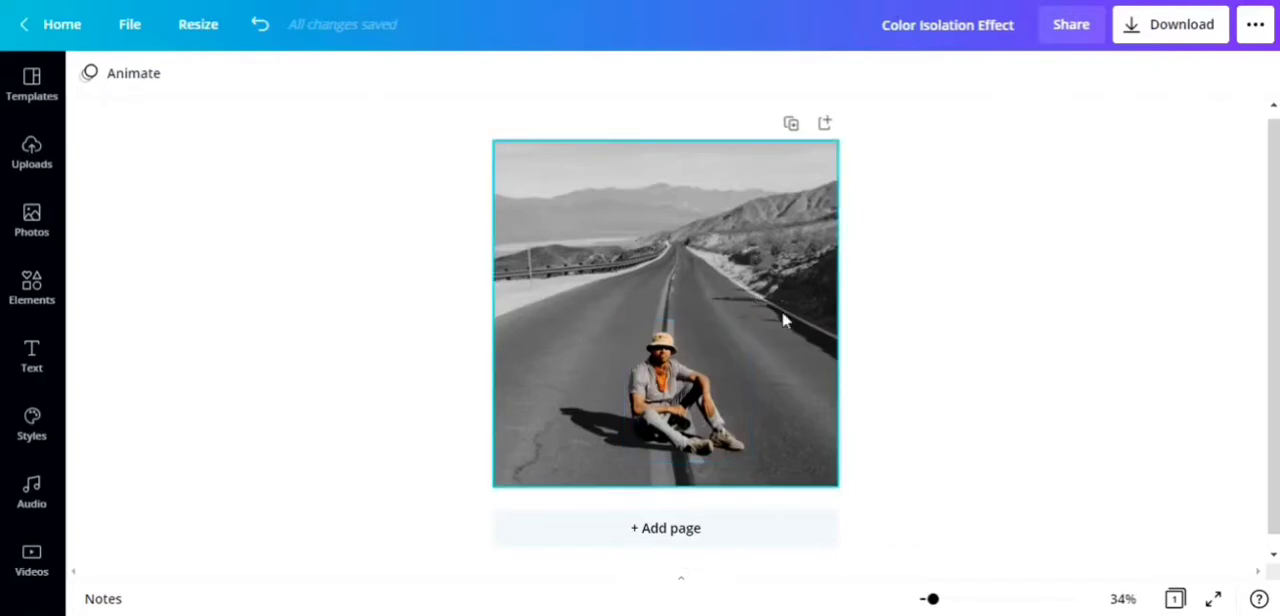
Step: Add a heading text to the page and move it up over the mountains, above the man
{"action": "left_click", "coordinate": [33, 360]}
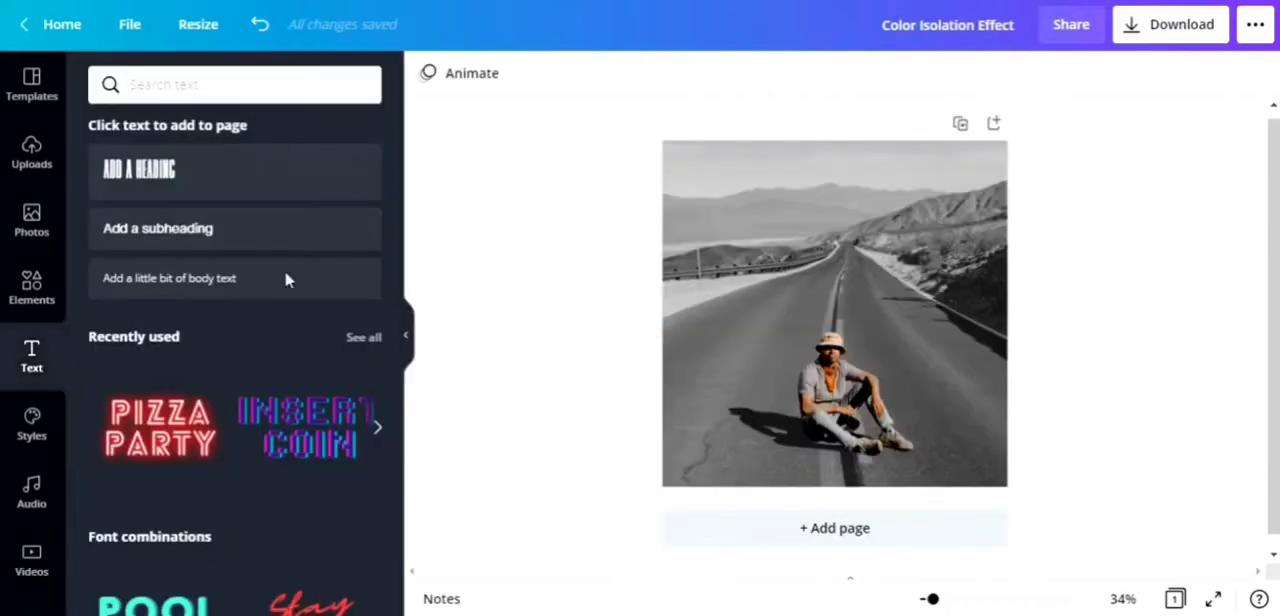
{"action": "left_click", "coordinate": [322, 174]}
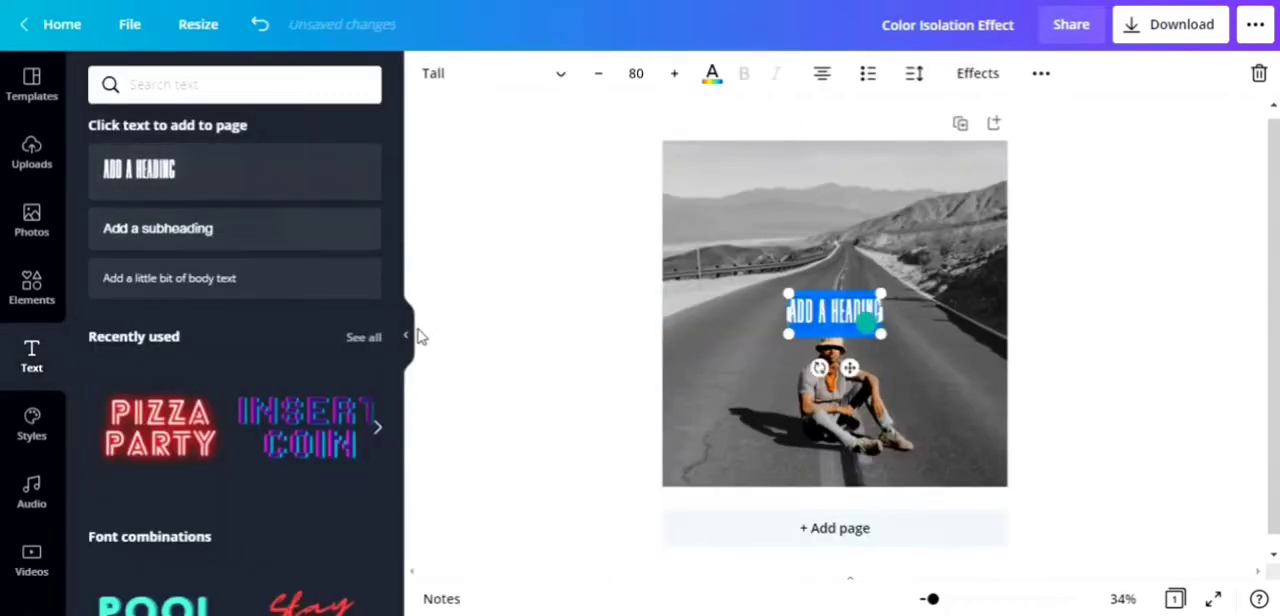
{"action": "left_click", "coordinate": [410, 337]}
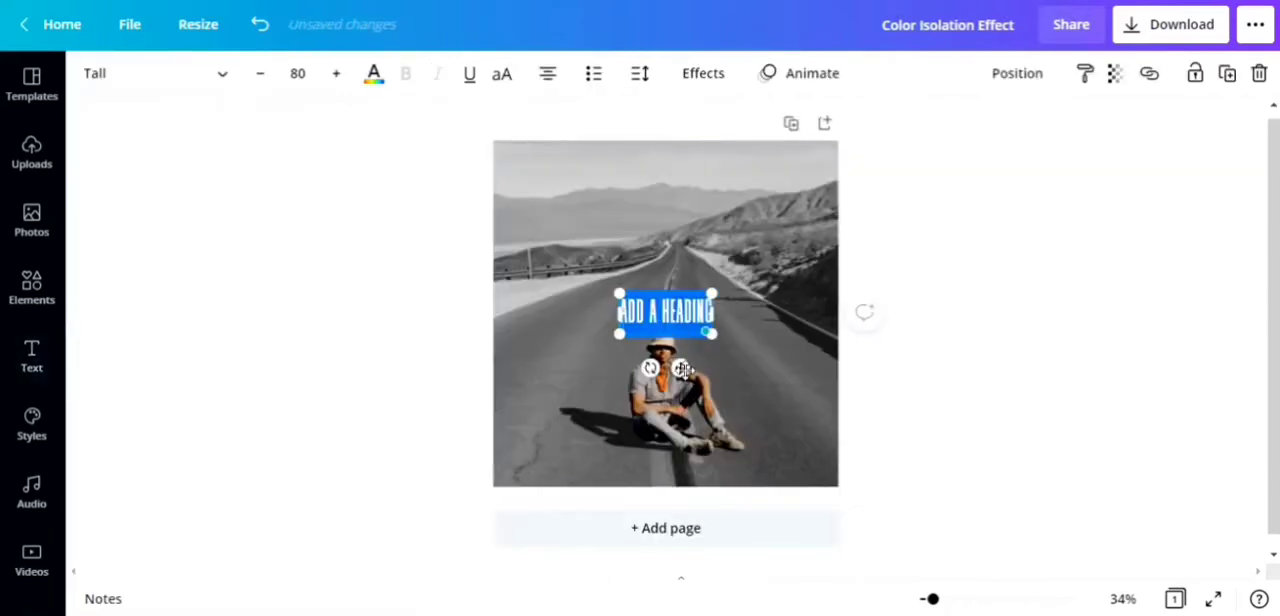
{"action": "left_click_drag", "start_coordinate": [680, 369], "coordinate": [680, 250]}
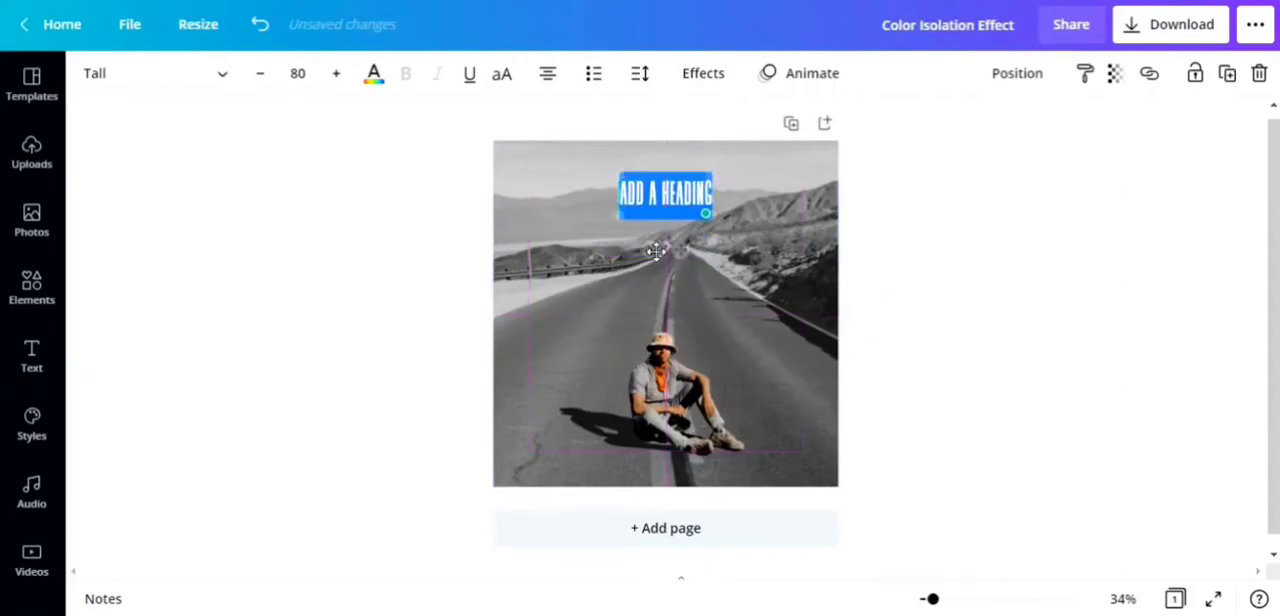
Step: Search the fonts for "voga" for the heading, and look through the full font list
{"action": "left_click", "coordinate": [165, 92]}
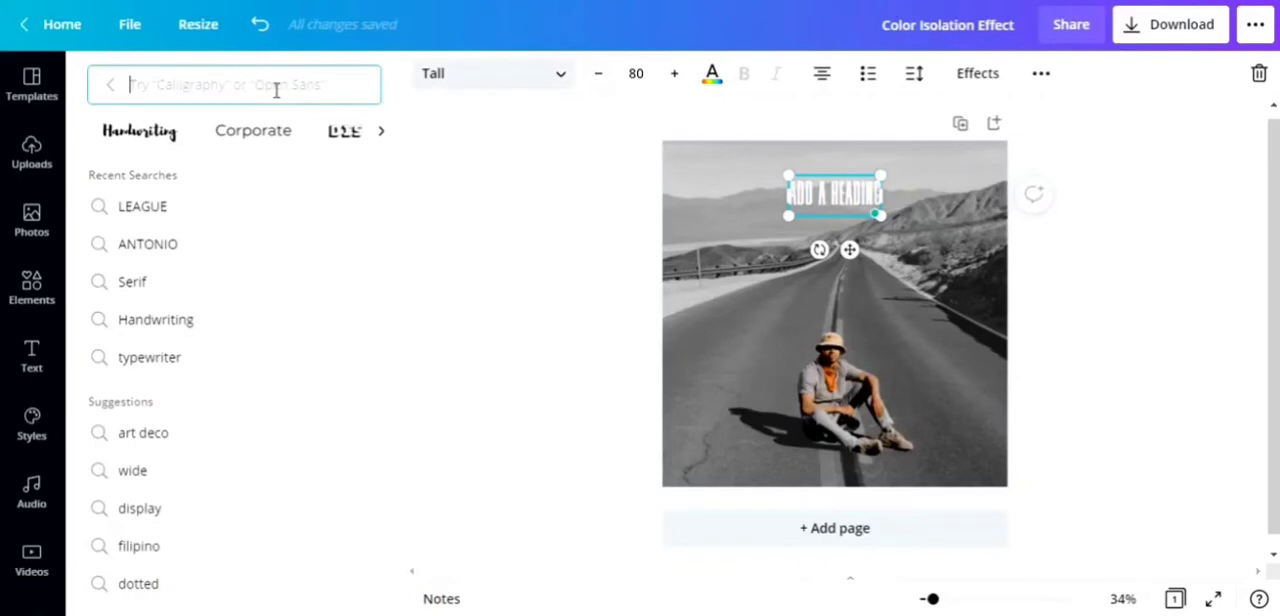
{"action": "type", "text": "voga"}
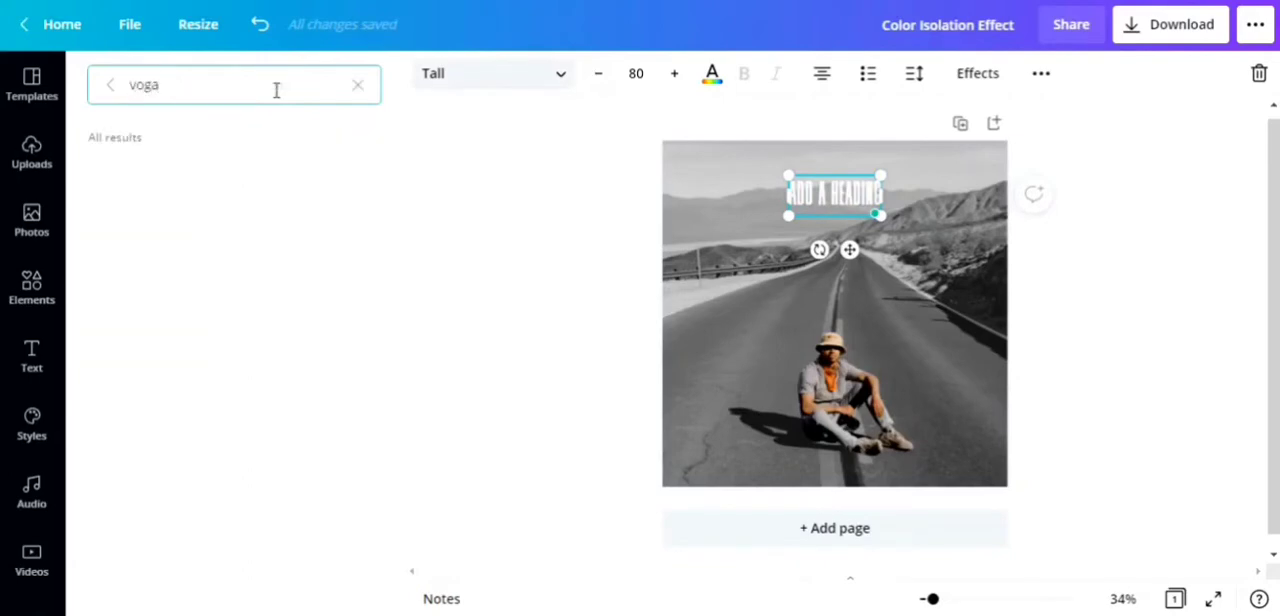
{"action": "left_click", "coordinate": [108, 86]}
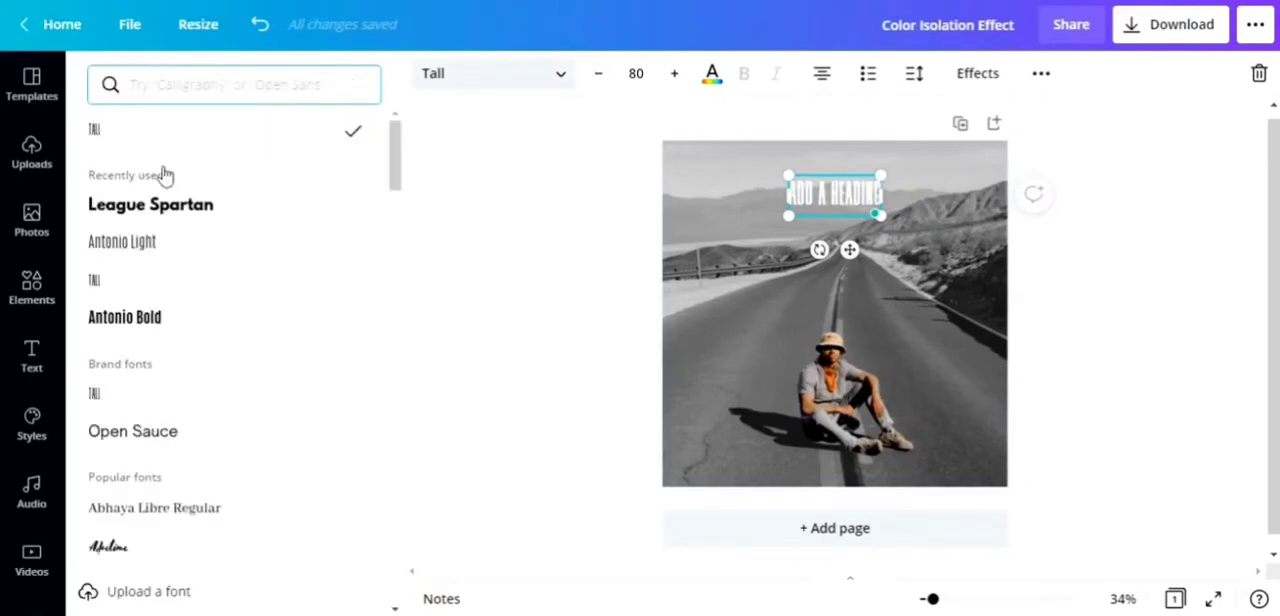
{"action": "scroll", "coordinate": [237, 240], "scroll_direction": "down", "scroll_amount": 3}
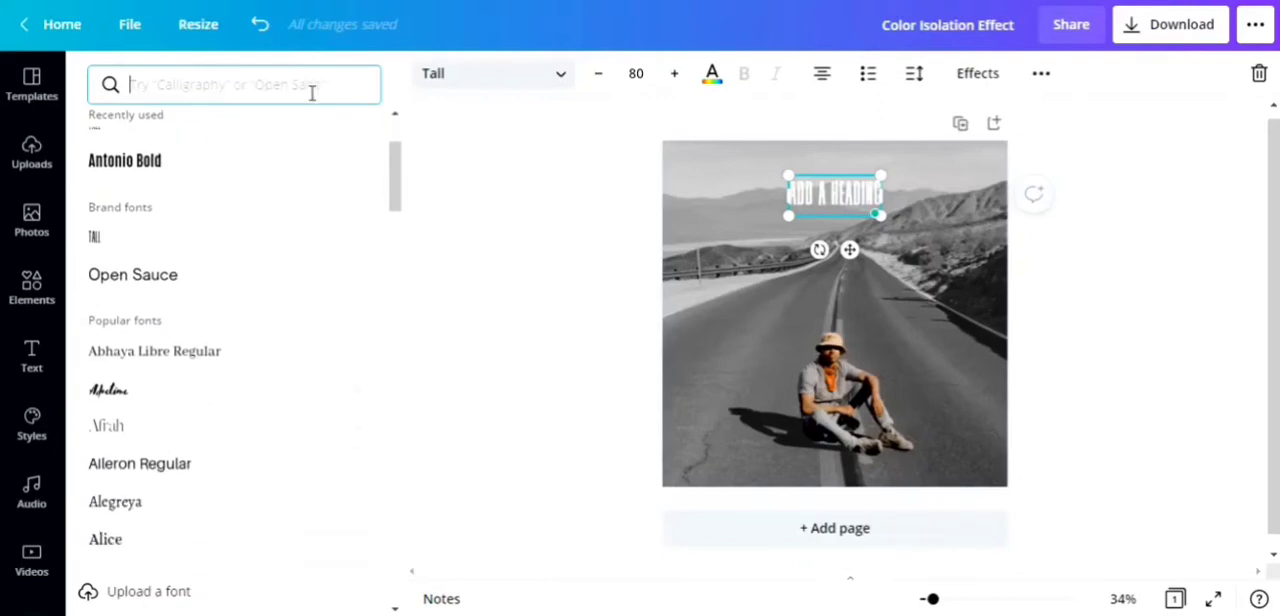
Step: Apply the trending style that pairs Voga with Fira Sans Medium to the design
{"action": "left_click", "coordinate": [26, 424]}
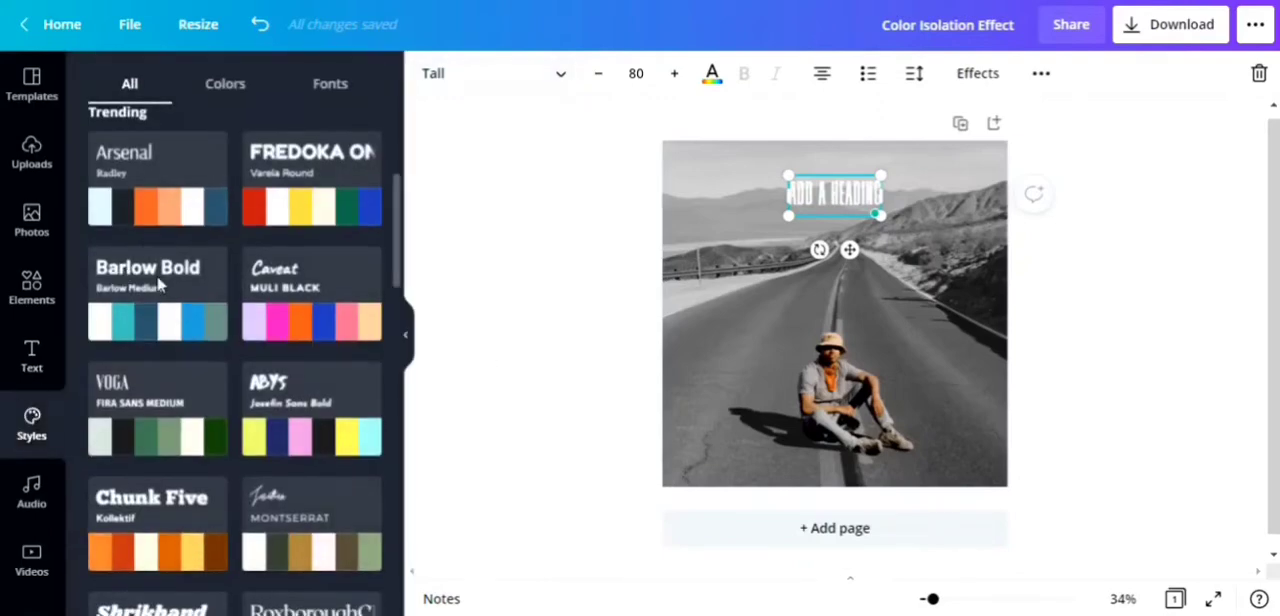
{"action": "left_click", "coordinate": [158, 420]}
{"action": "left_click", "coordinate": [410, 338]}
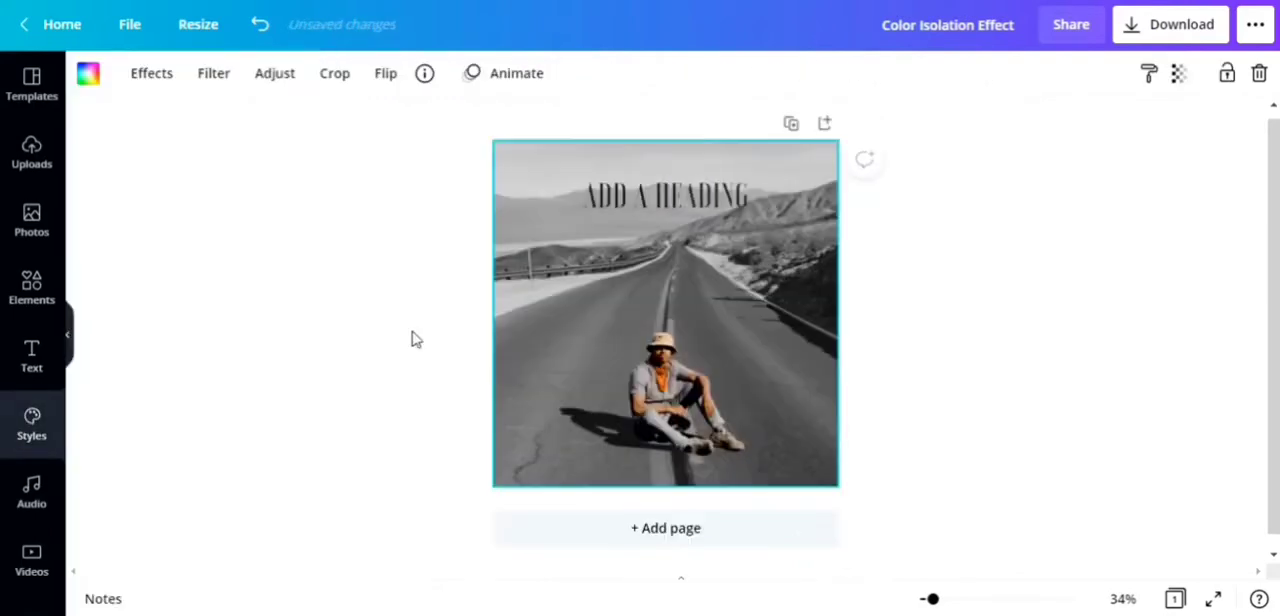
Step: Change the heading's text color to white
{"action": "left_click", "coordinate": [651, 197]}
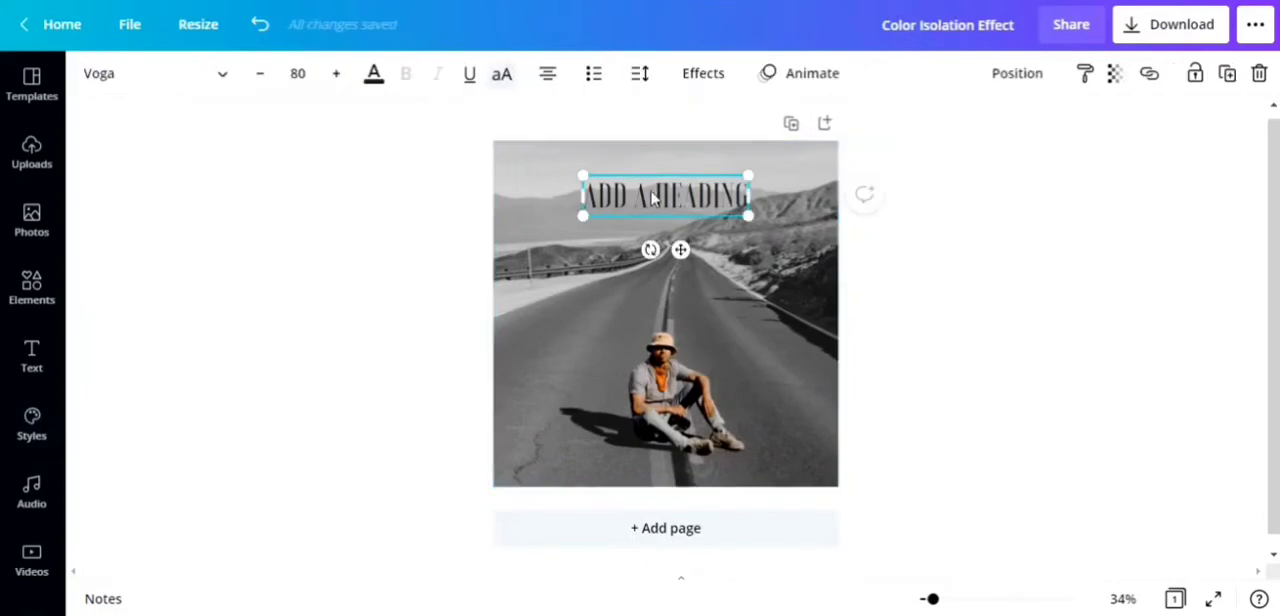
{"action": "left_click", "coordinate": [373, 75]}
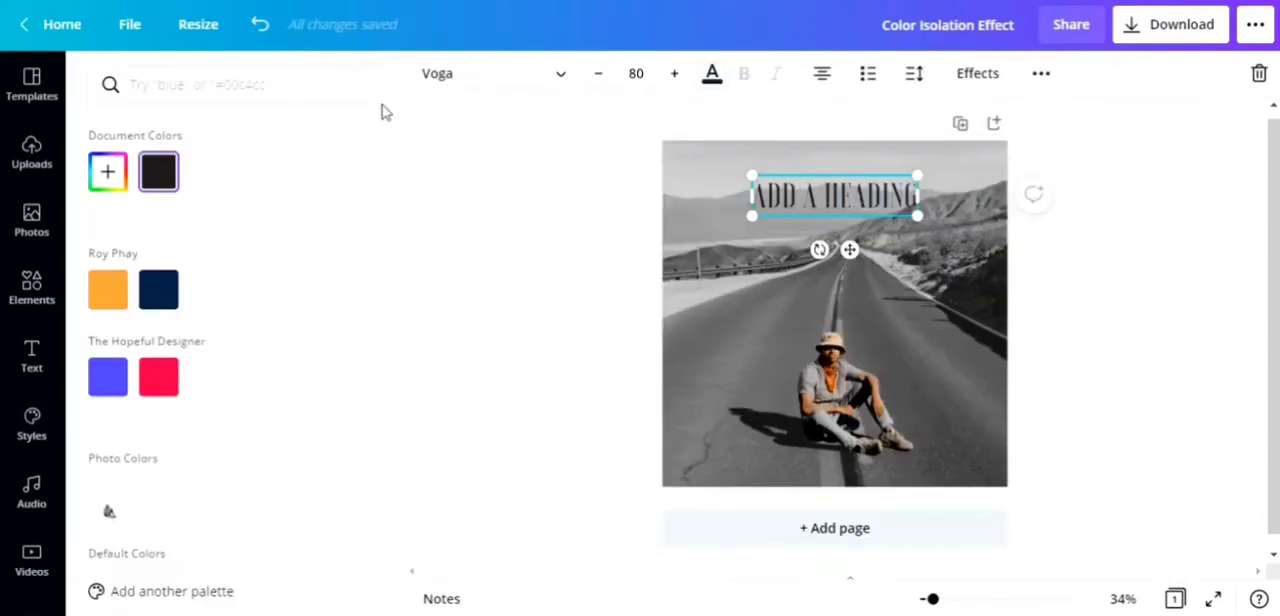
{"action": "left_click", "coordinate": [208, 172]}
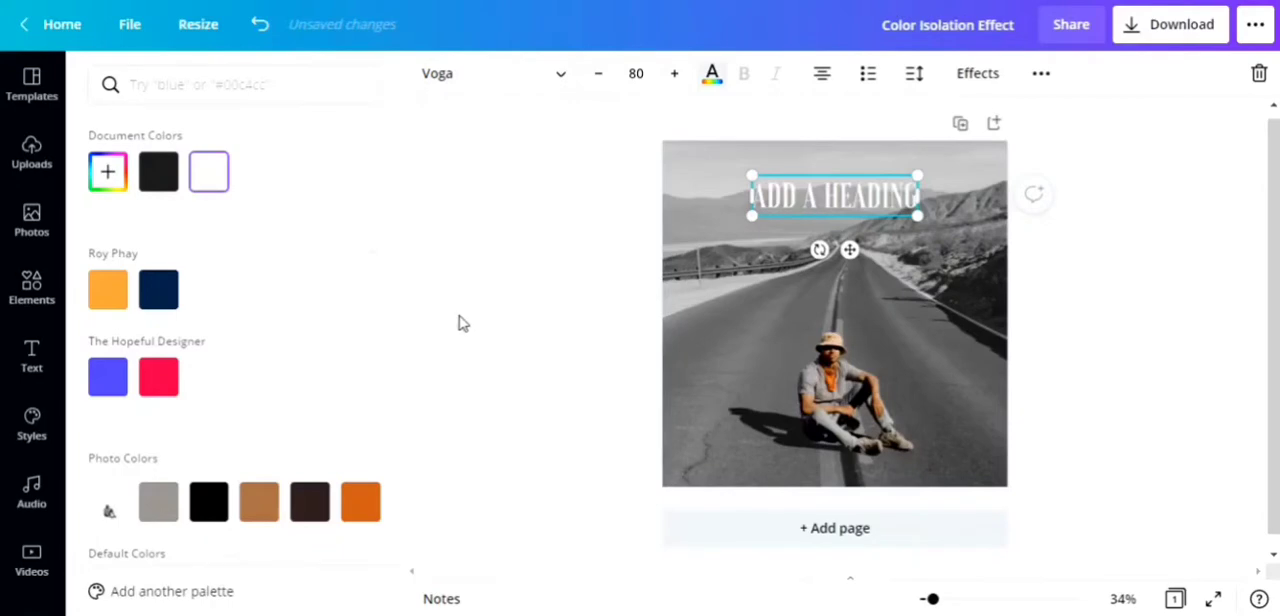
{"action": "left_click", "coordinate": [459, 317]}
Step: Replace the heading's placeholder text with "PLAIN STREETS XIII" and deselect it
{"action": "double_click", "coordinate": [625, 203]}
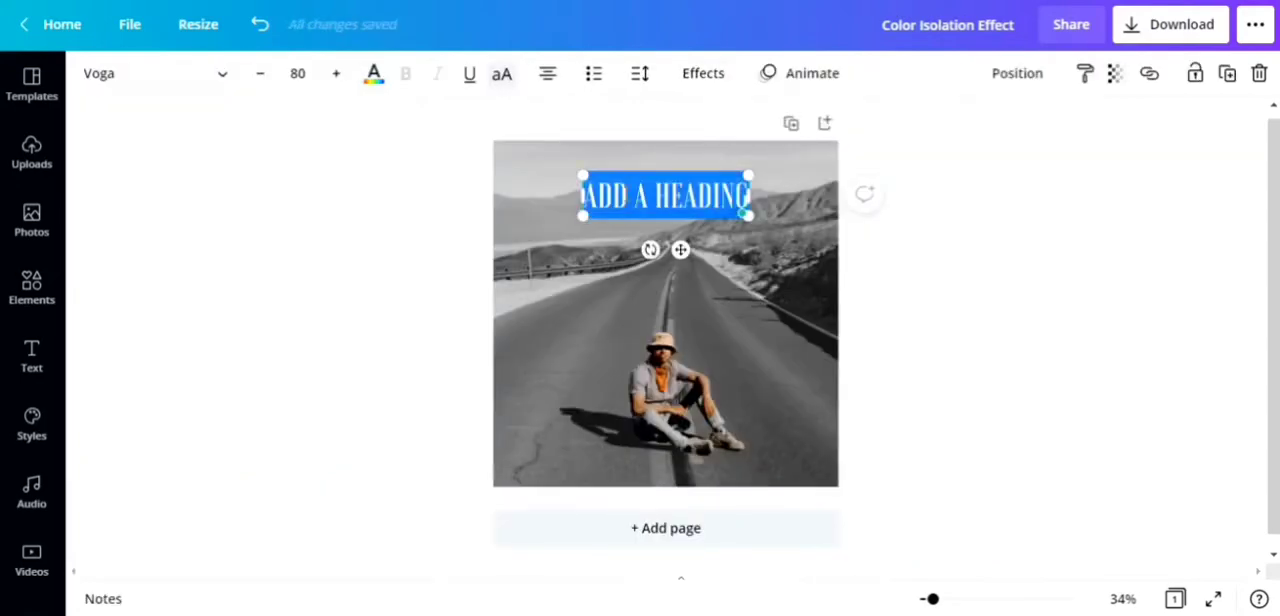
{"action": "type", "text": "P"}
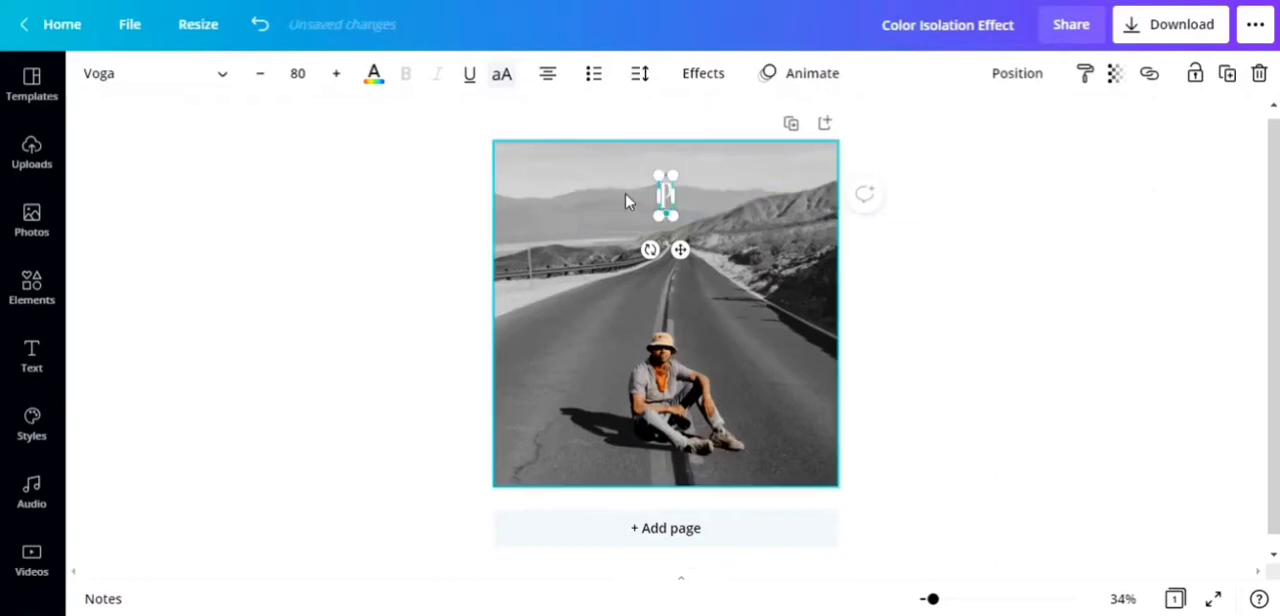
{"action": "type", "text": "LAIN STREET"}
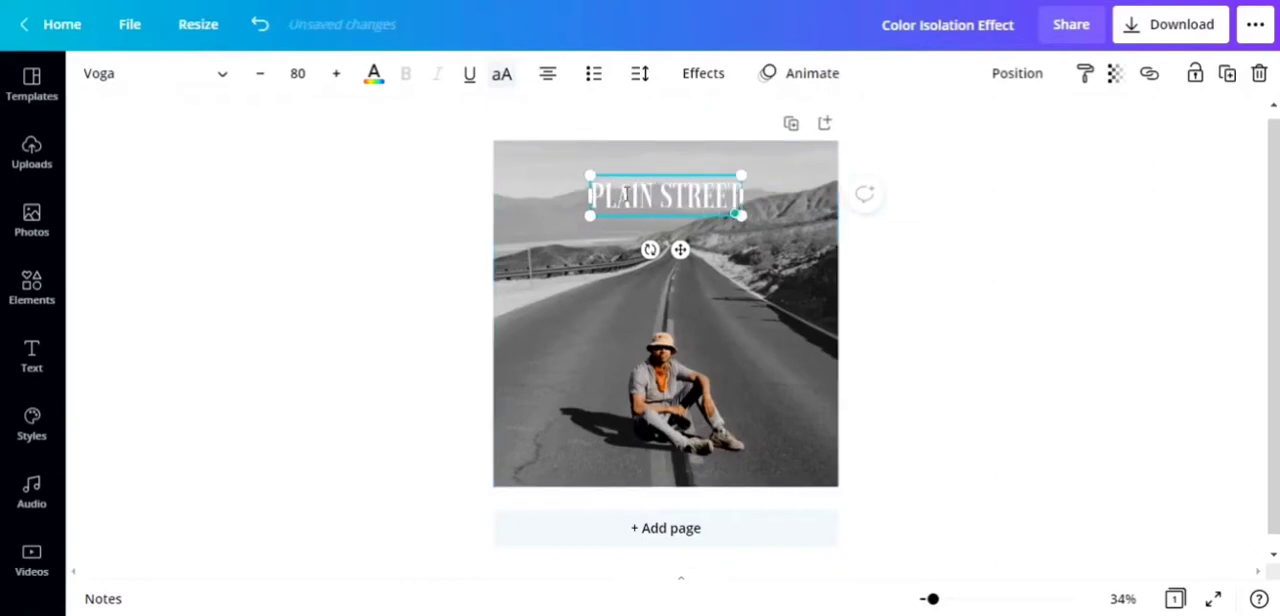
{"action": "type", "text": "S XIII"}
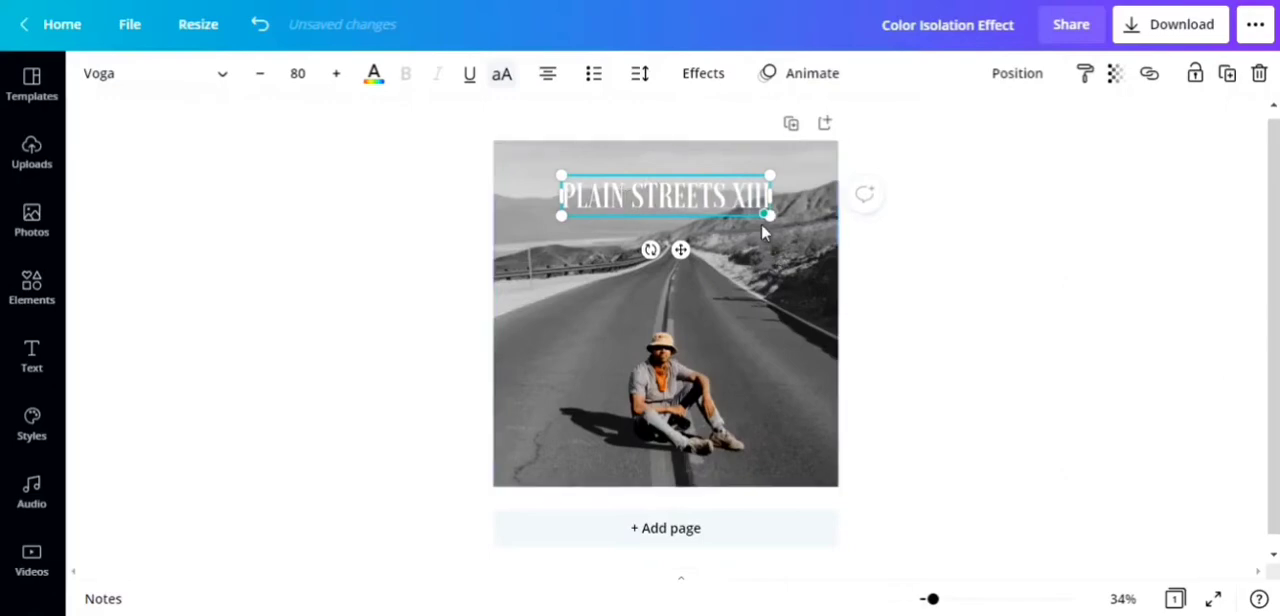
{"action": "left_click", "coordinate": [866, 283]}
Step: Enlarge the heading to font size 121 so it spans nearly the full width of the photo
{"action": "left_click", "coordinate": [594, 201]}
{"action": "left_click_drag", "start_coordinate": [561, 175], "coordinate": [509, 164]}
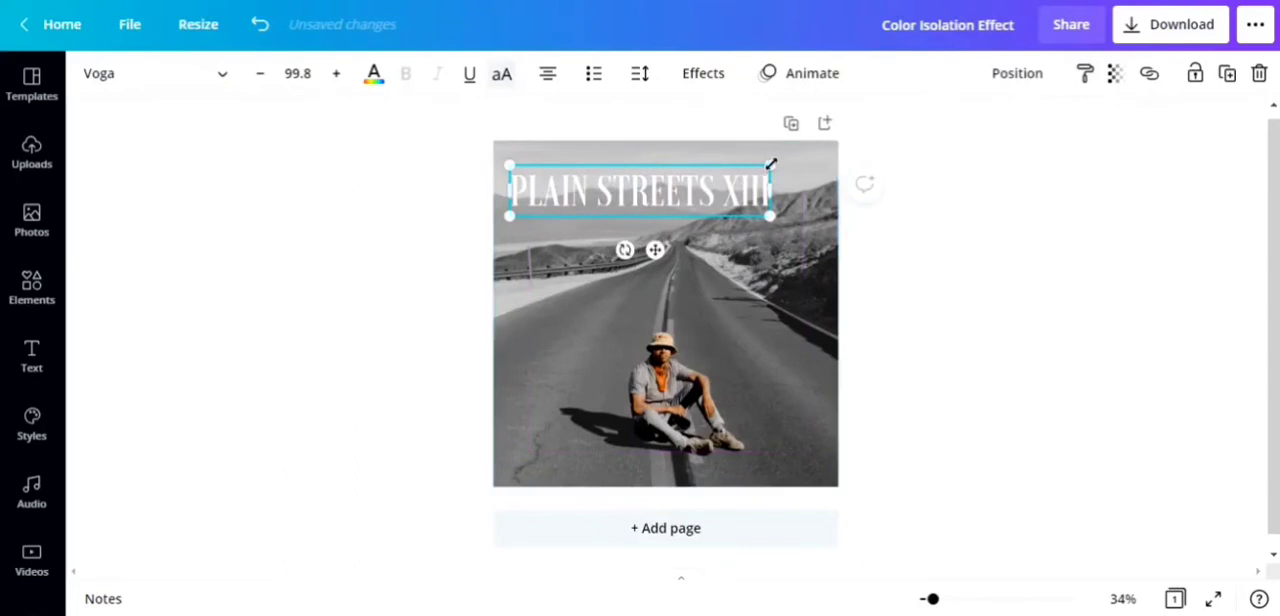
{"action": "left_click_drag", "start_coordinate": [771, 163], "coordinate": [826, 153]}
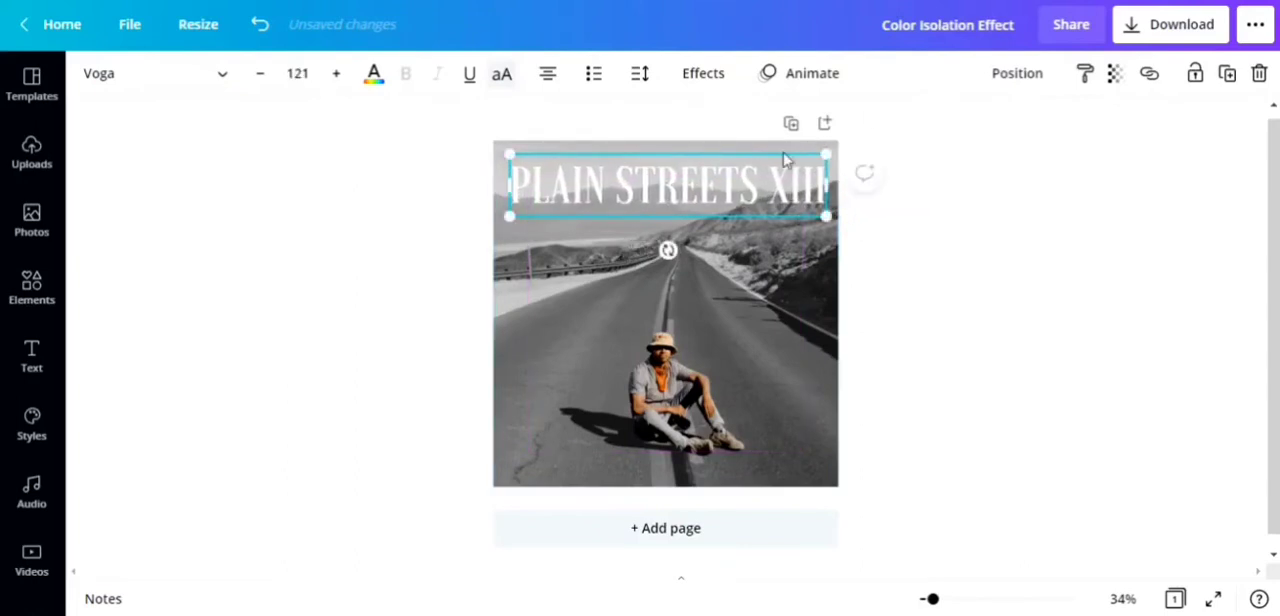
Step: Move the heading slightly lower and center it horizontally on the page
{"action": "left_click_drag", "start_coordinate": [728, 188], "coordinate": [726, 209]}
{"action": "left_click", "coordinate": [1017, 74]}
{"action": "left_click", "coordinate": [1072, 259]}
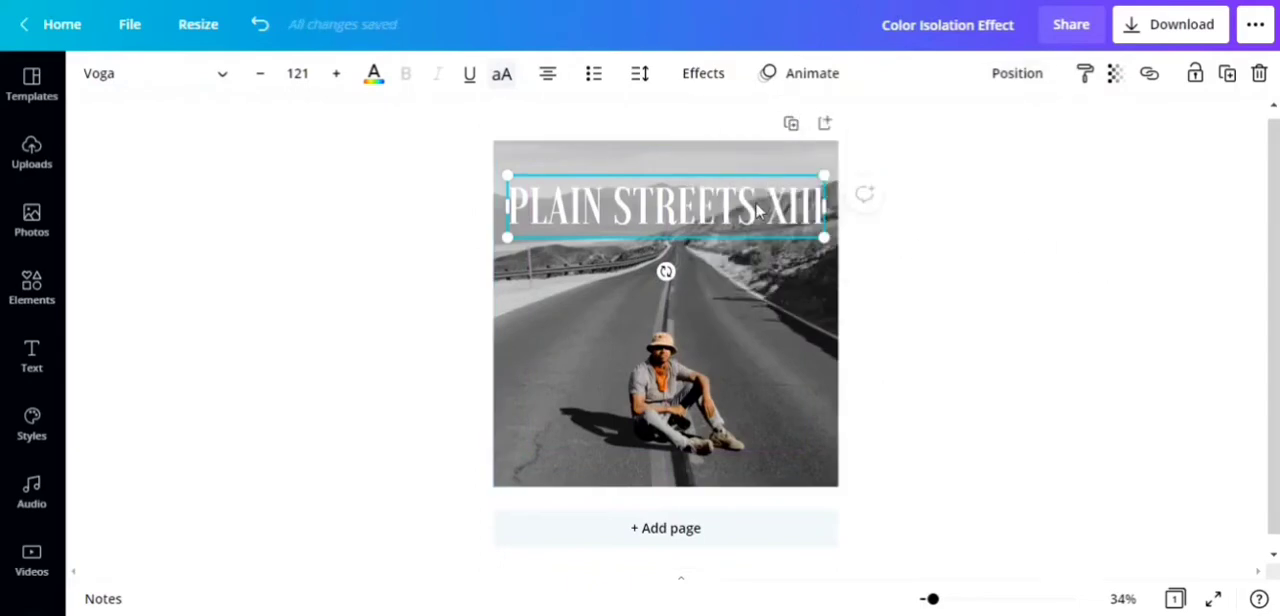
Step: Apply the Lift text effect to the heading with an intensity of 75, and deselect it
{"action": "left_click", "coordinate": [693, 79]}
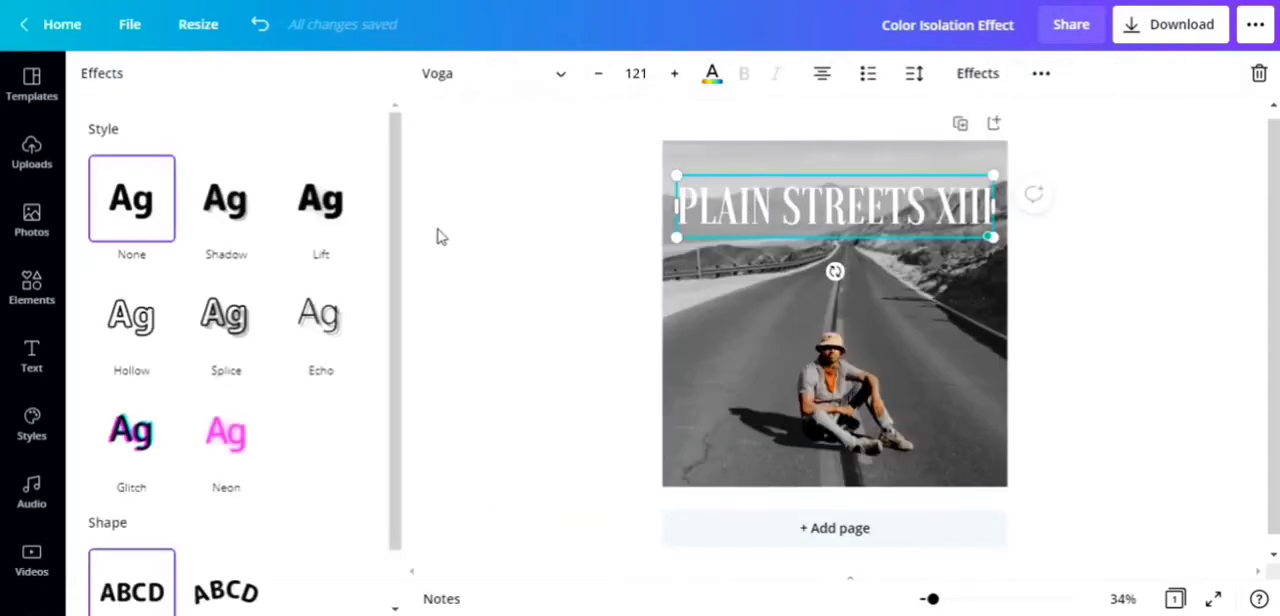
{"action": "left_click", "coordinate": [312, 195]}
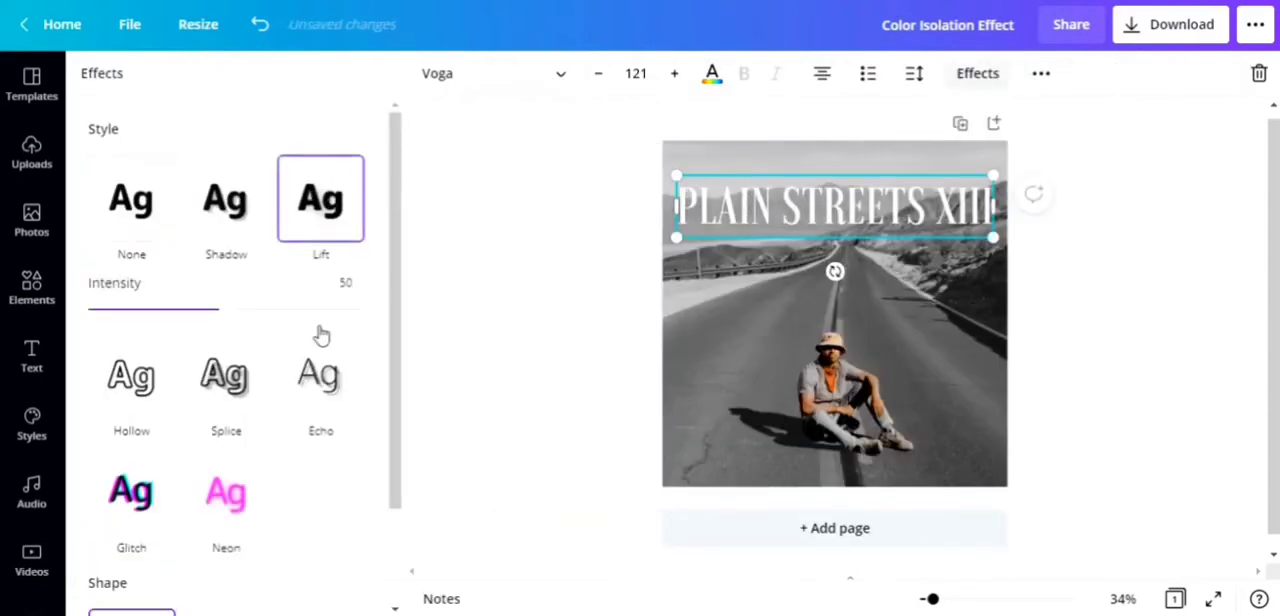
{"action": "left_click_drag", "start_coordinate": [222, 310], "coordinate": [295, 320]}
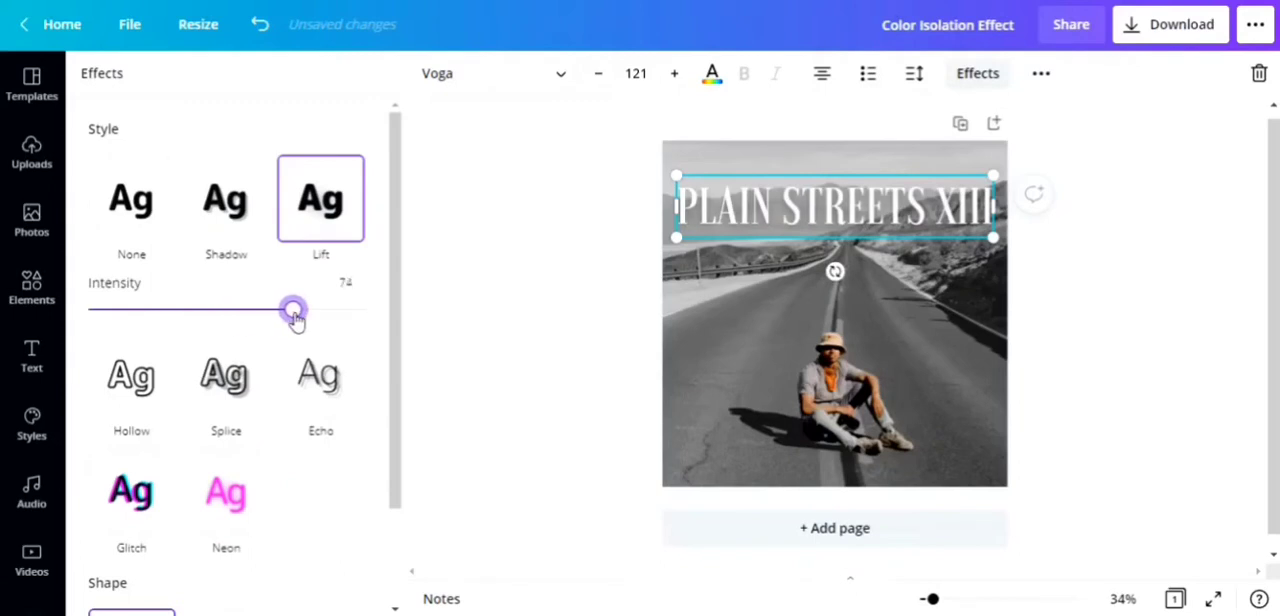
{"action": "left_click", "coordinate": [343, 284]}
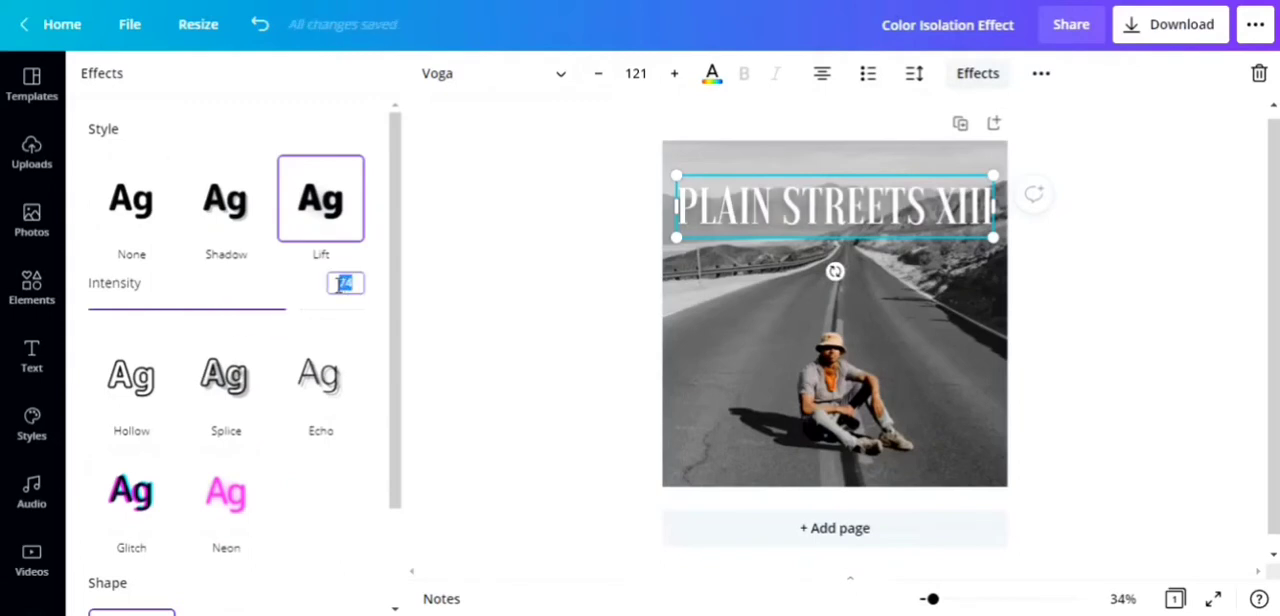
{"action": "type", "text": "75"}
{"action": "left_click", "coordinate": [474, 290]}
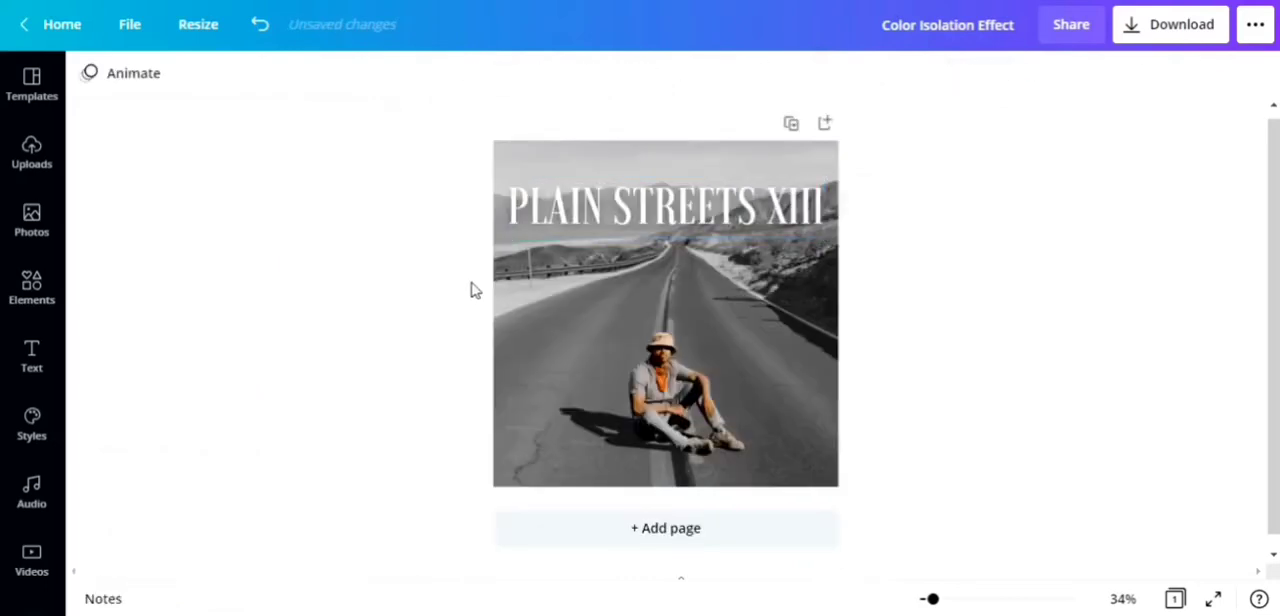